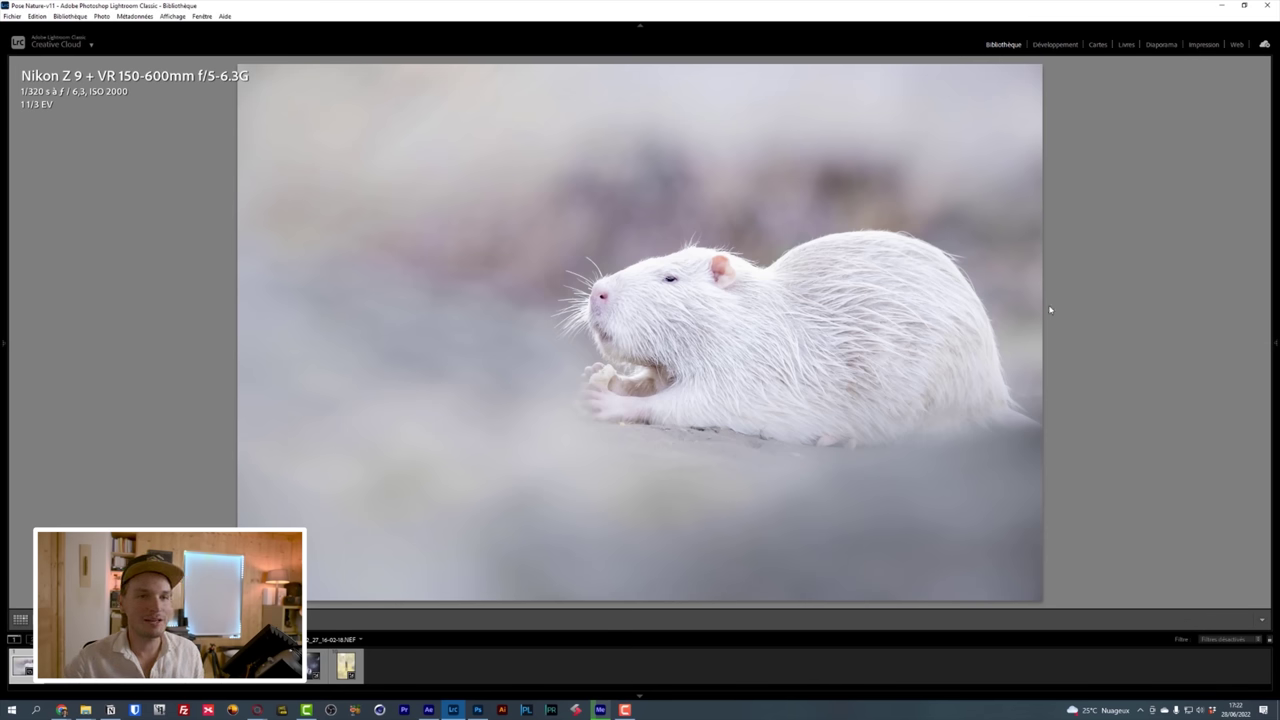
Show the white rat photo in Develop as side-by-side Before/After, checking the fur at 1:1, then fit
{"action": "left_click", "coordinate": [1058, 46]}
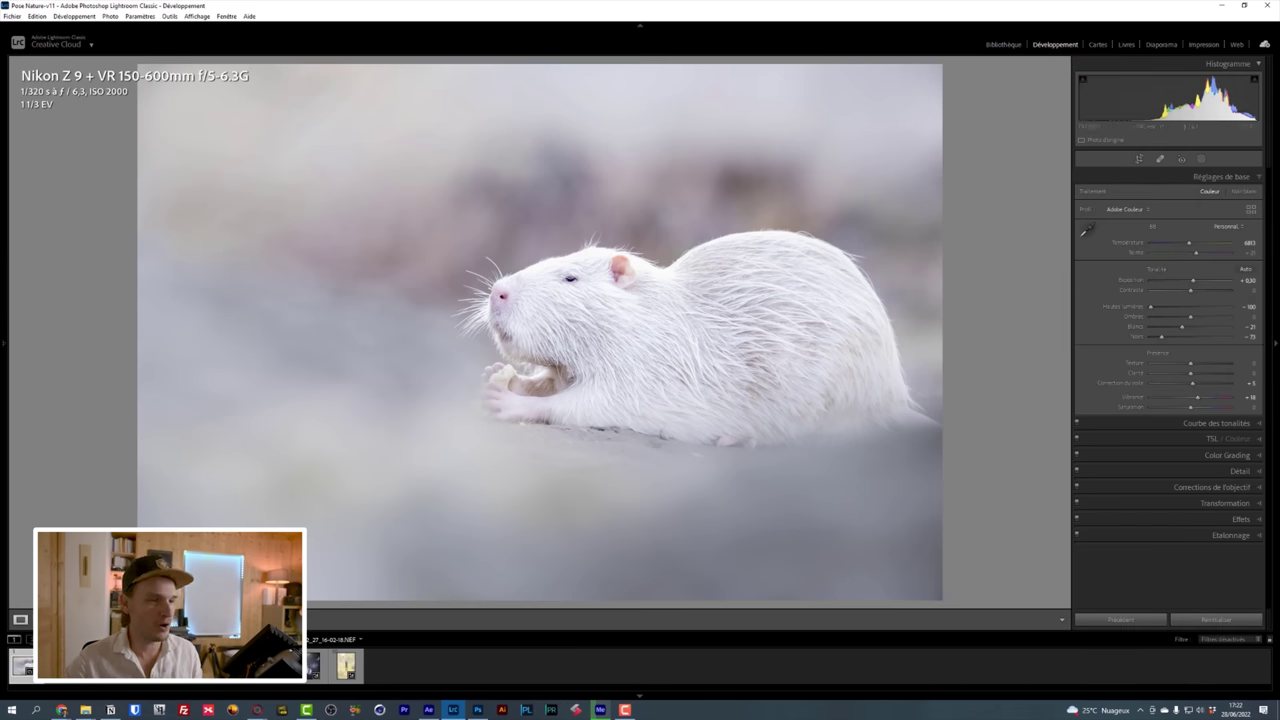
{"action": "key", "text": "y"}
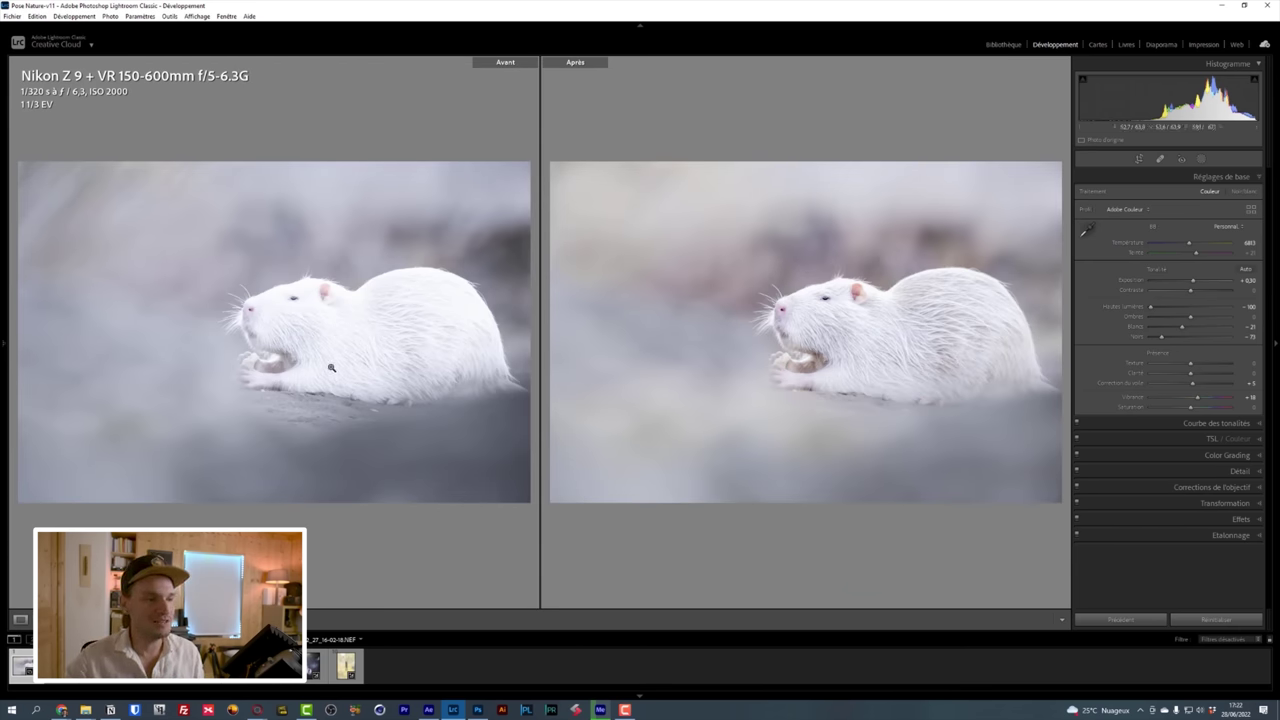
{"action": "left_click_drag", "start_coordinate": [329, 363], "coordinate": [365, 341]}
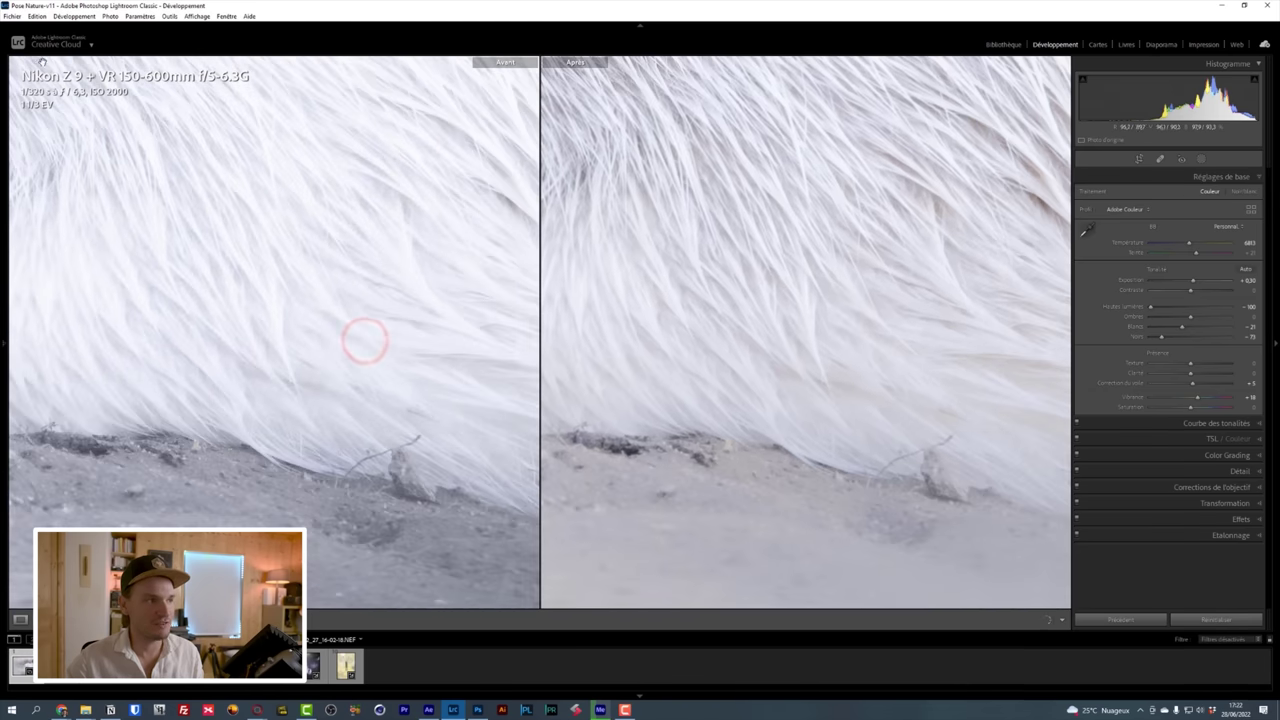
{"action": "left_click_drag", "start_coordinate": [276, 203], "coordinate": [366, 314]}
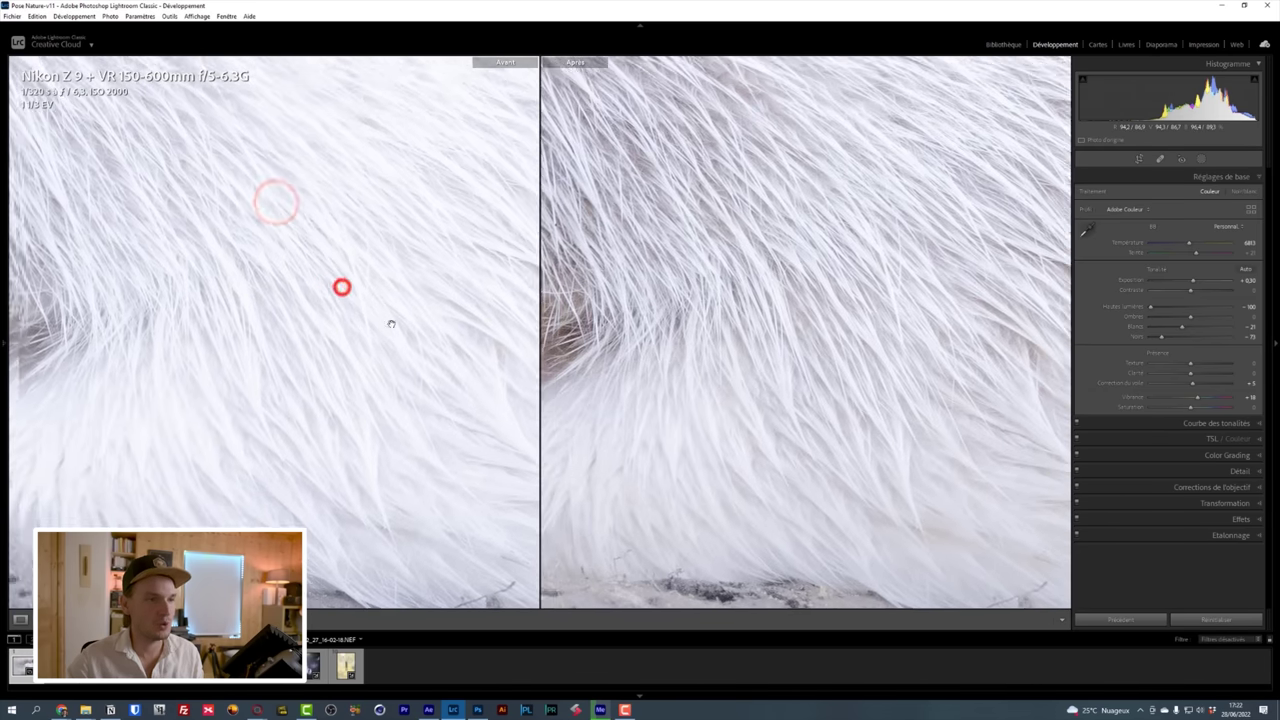
{"action": "left_click_drag", "start_coordinate": [327, 267], "coordinate": [371, 300]}
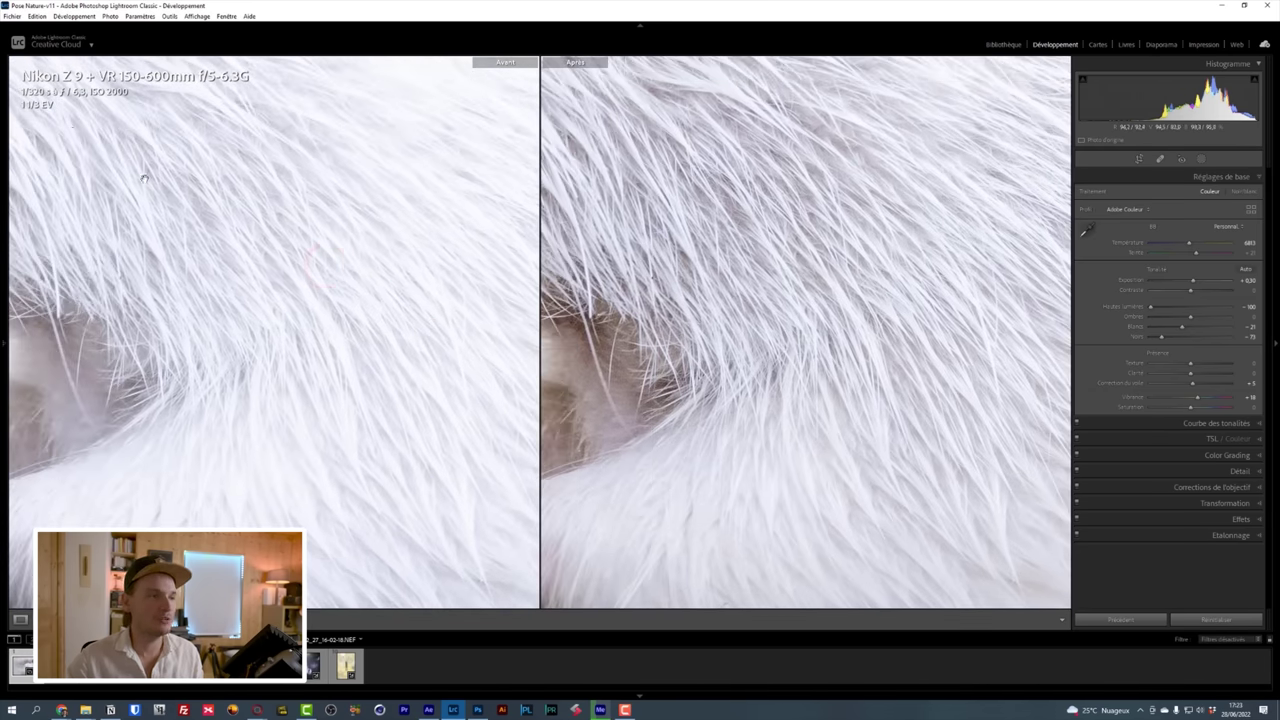
{"action": "left_click_drag", "start_coordinate": [154, 186], "coordinate": [246, 261]}
{"action": "left_click", "coordinate": [245, 262]}
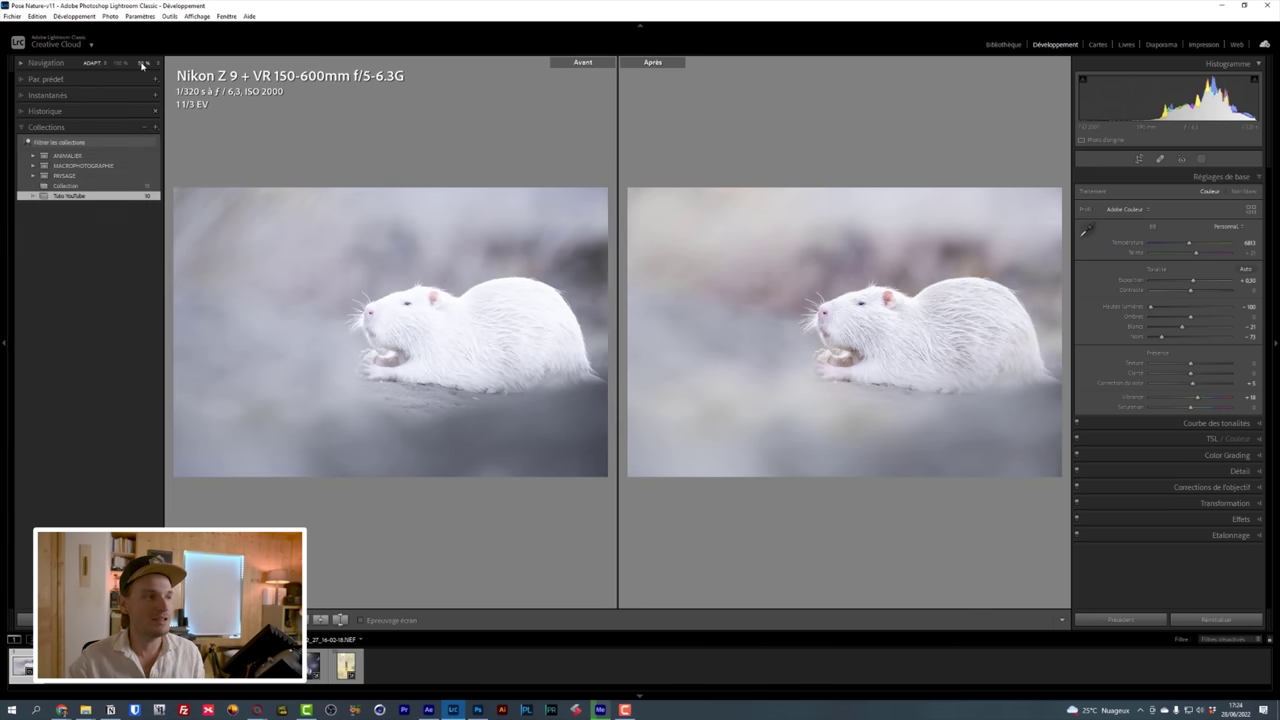
Toggle the left Navigator panel and pan the zoomed comparison to centre the rat's head
{"action": "left_click", "coordinate": [143, 63]}
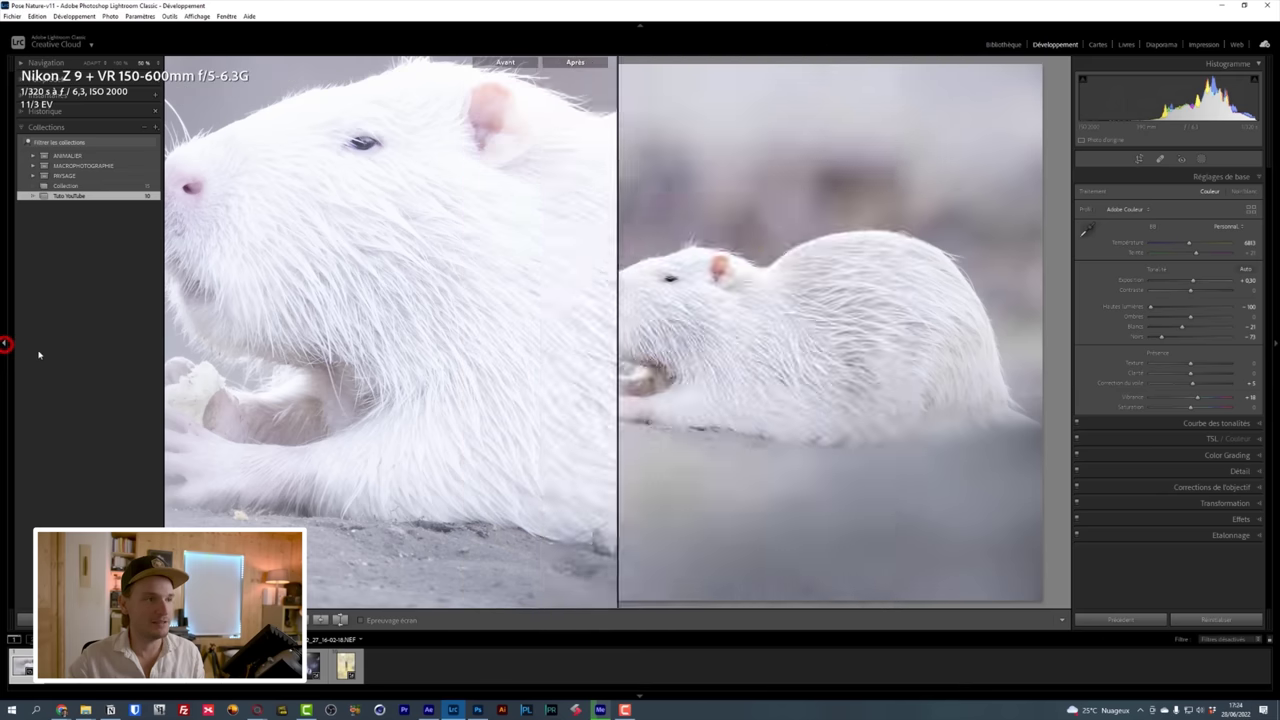
{"action": "left_click", "coordinate": [4, 342]}
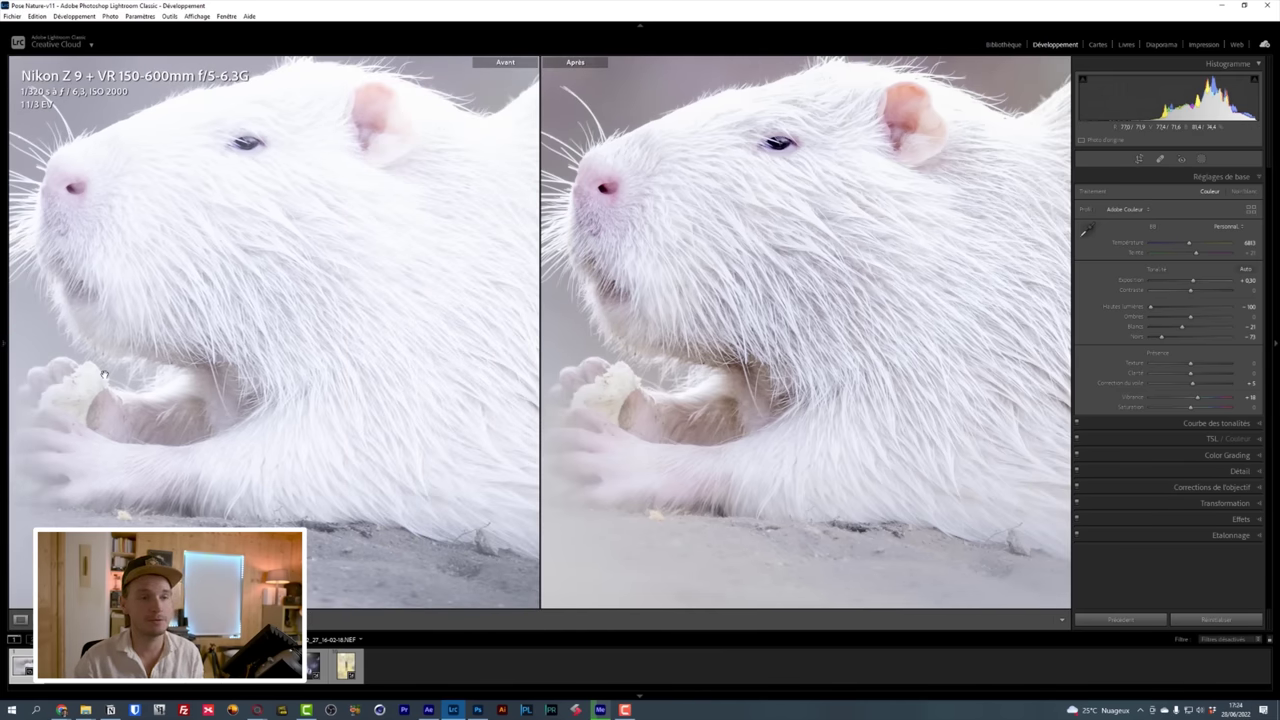
{"action": "mouse_move", "coordinate": [823, 300]}
{"action": "left_mouse_down"}
{"action": "mouse_move", "coordinate": [835, 321]}
{"action": "mouse_move", "coordinate": [788, 326]}
{"action": "left_mouse_up"}
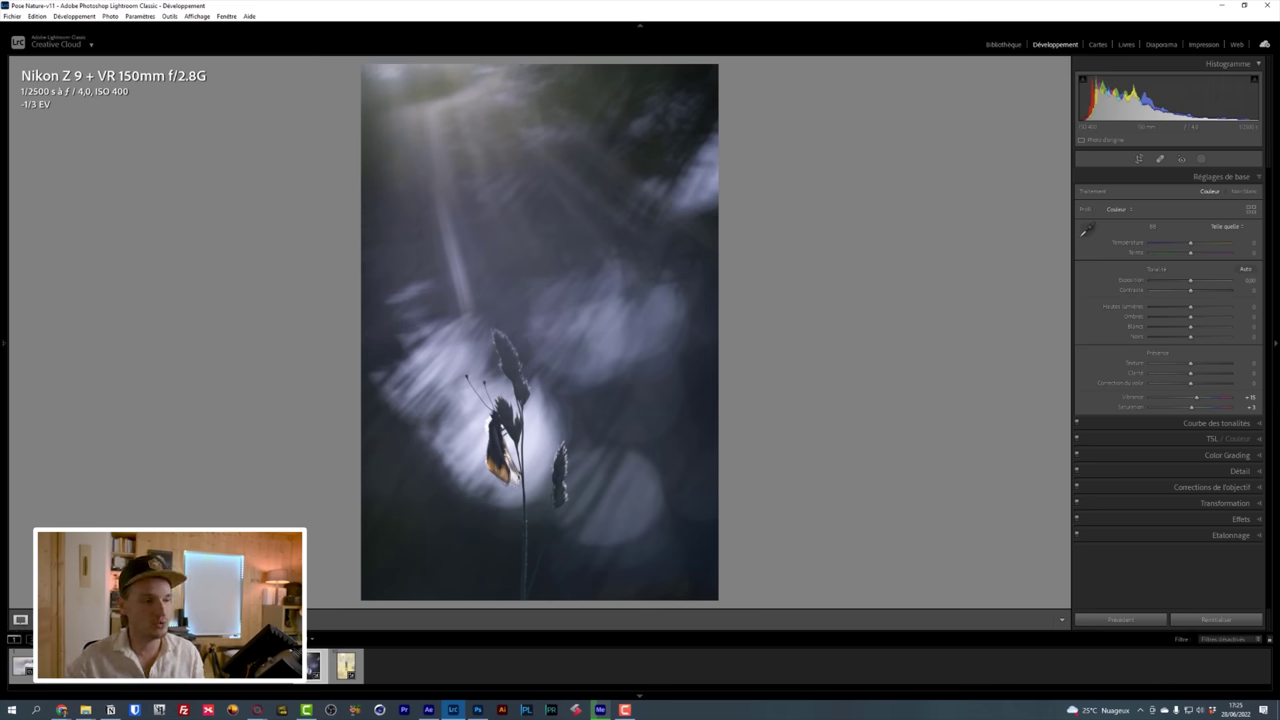
Open Reference View for the backlit insect photo with Shift+R
{"action": "key", "text": "shift+r"}
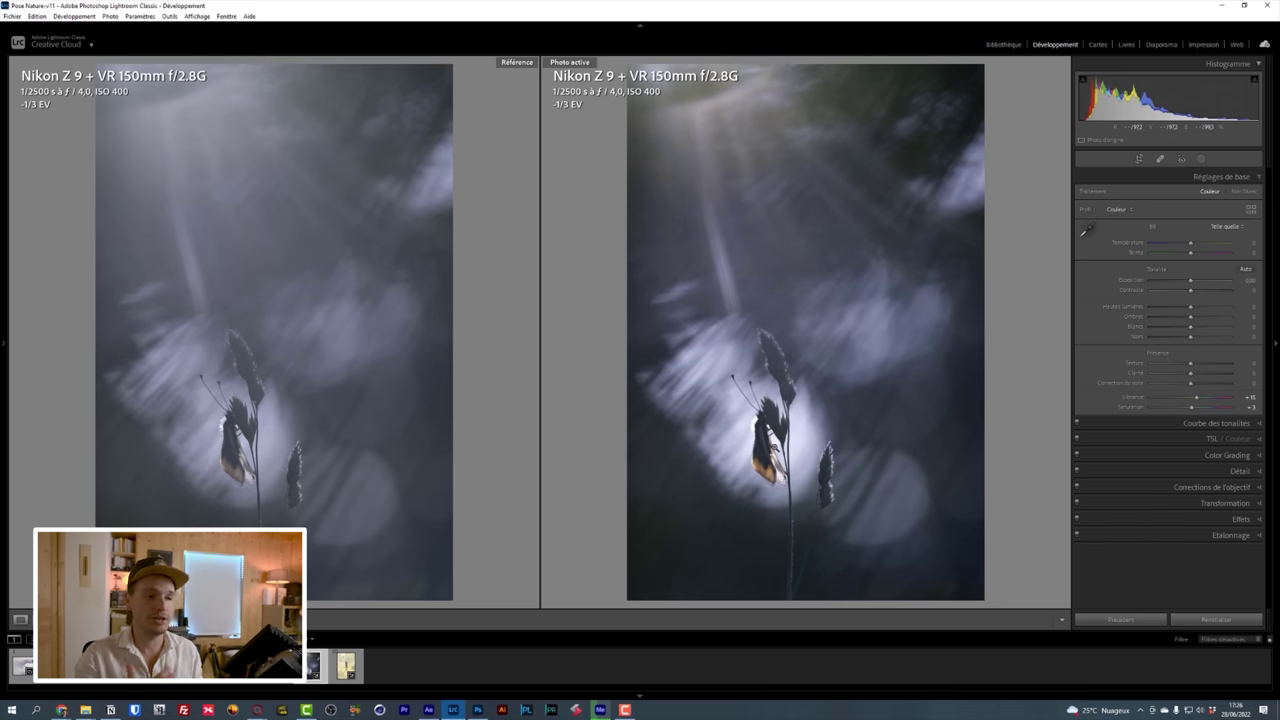
Zoom both Reference View panes to 1:1 on the insect's wing, then back to fit
{"action": "left_click", "coordinate": [768, 482]}
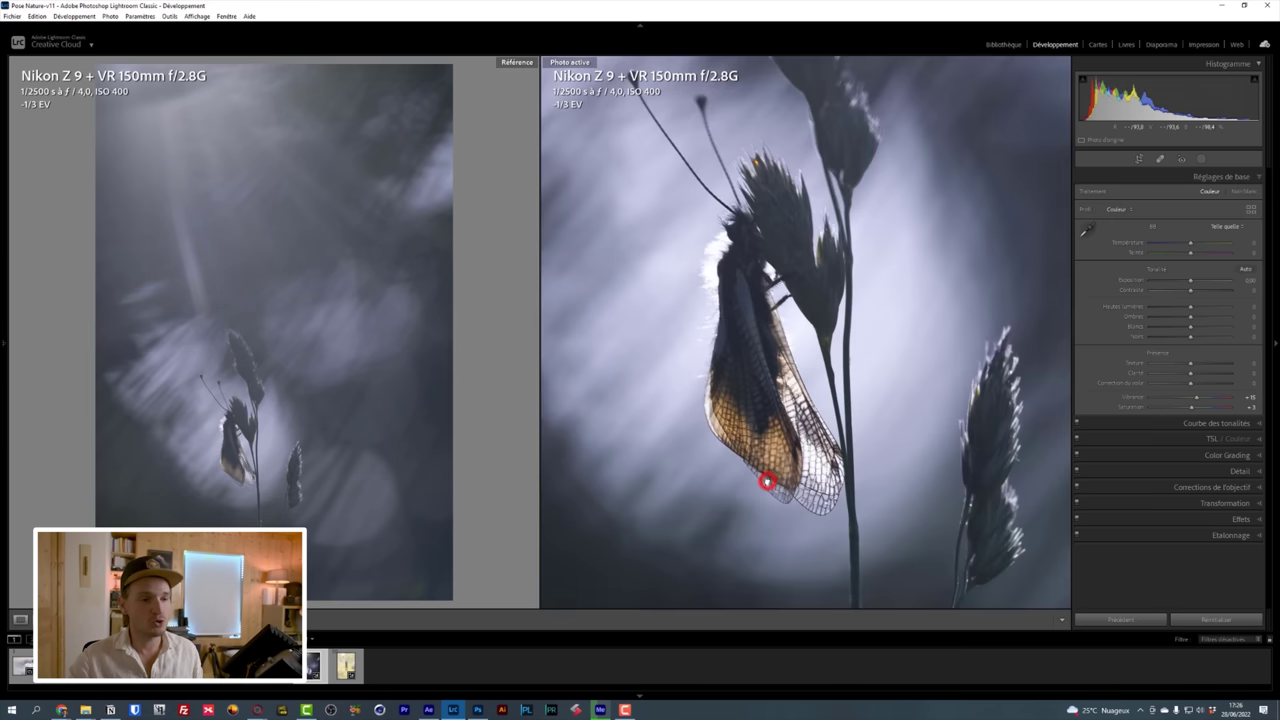
{"action": "left_click_drag", "start_coordinate": [232, 445], "coordinate": [346, 463]}
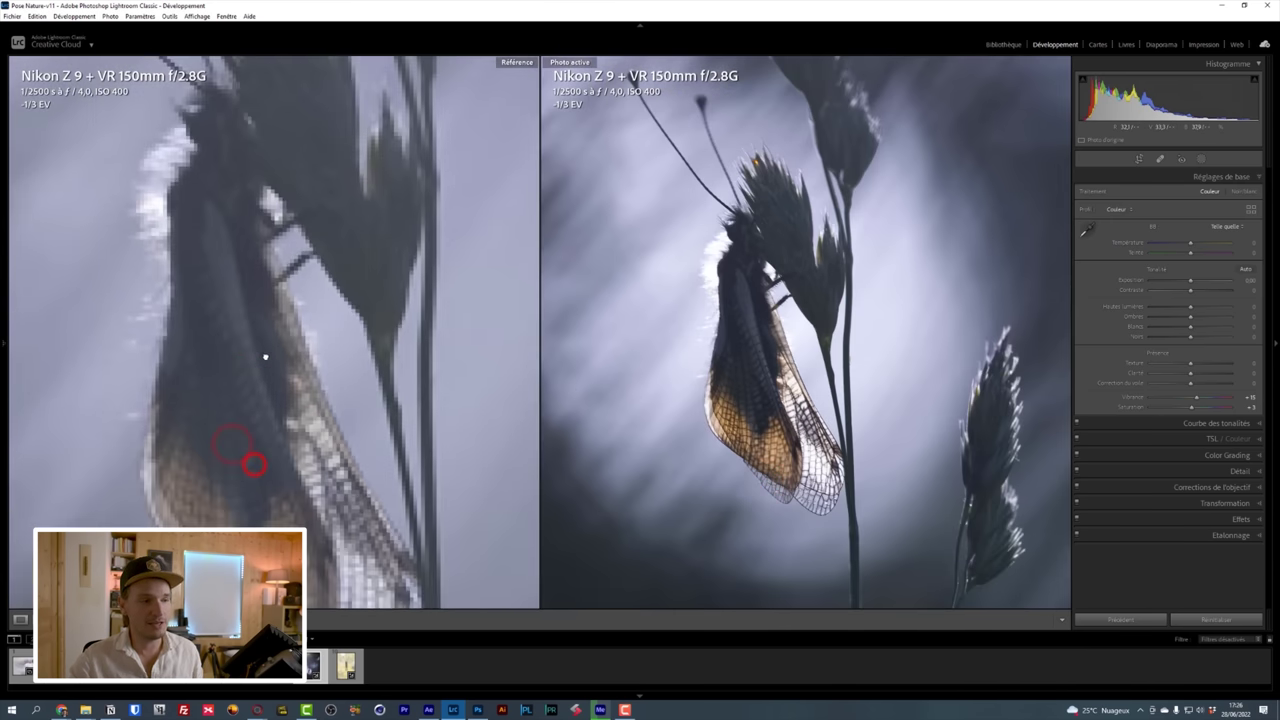
{"action": "left_click", "coordinate": [739, 454]}
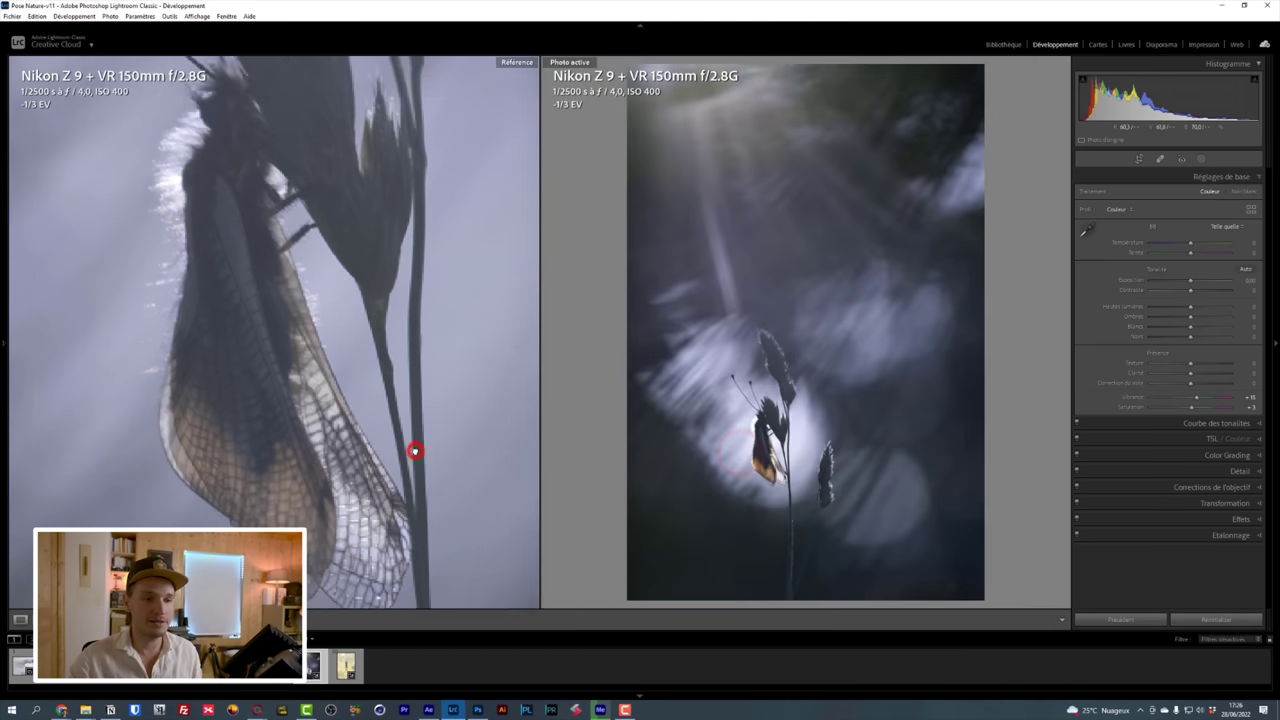
{"action": "left_click", "coordinate": [415, 451]}
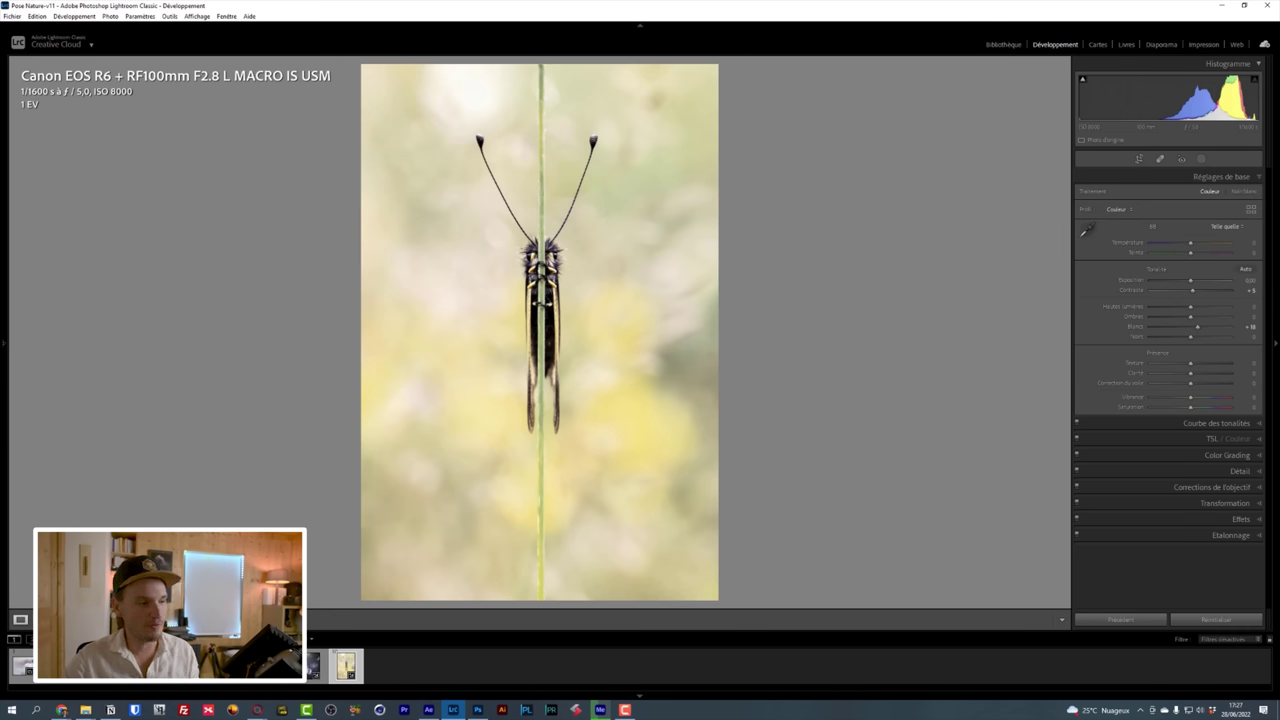
Make the raw original the Reference beside the edited TIFF copy, with the info overlay hidden
{"action": "key", "text": "shift+r"}
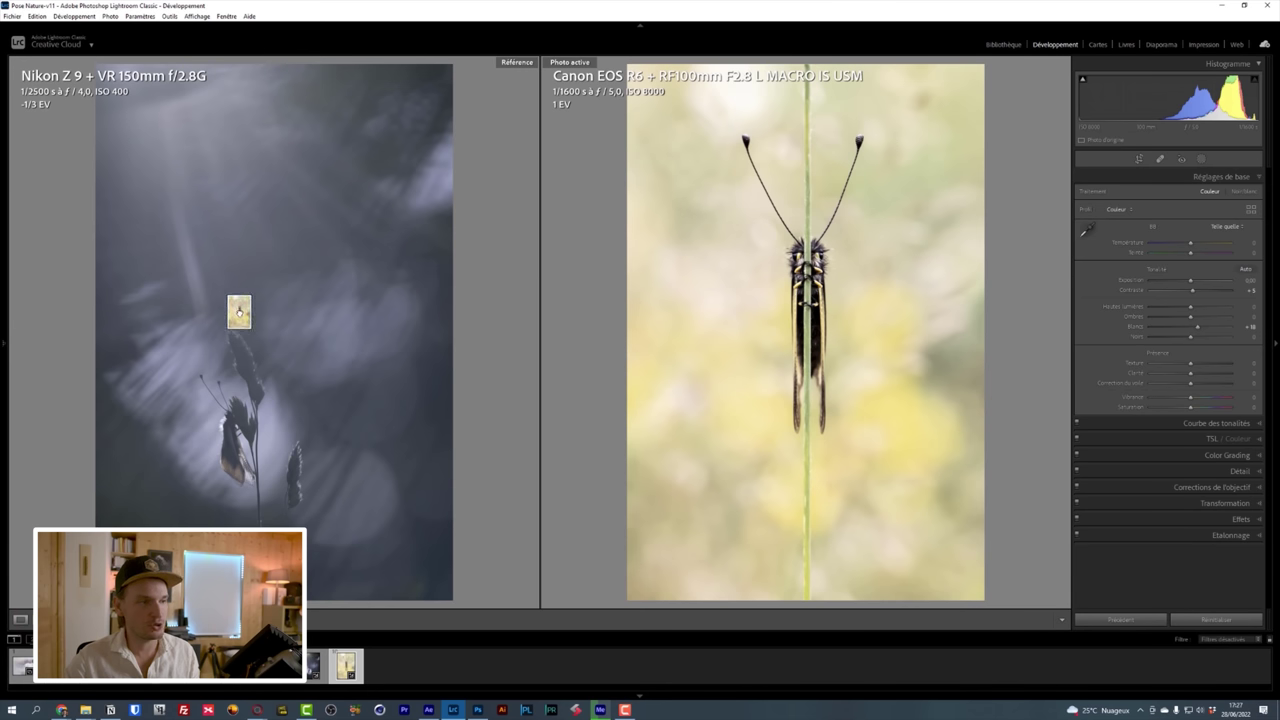
{"action": "left_click_drag", "start_coordinate": [195, 560], "coordinate": [239, 312]}
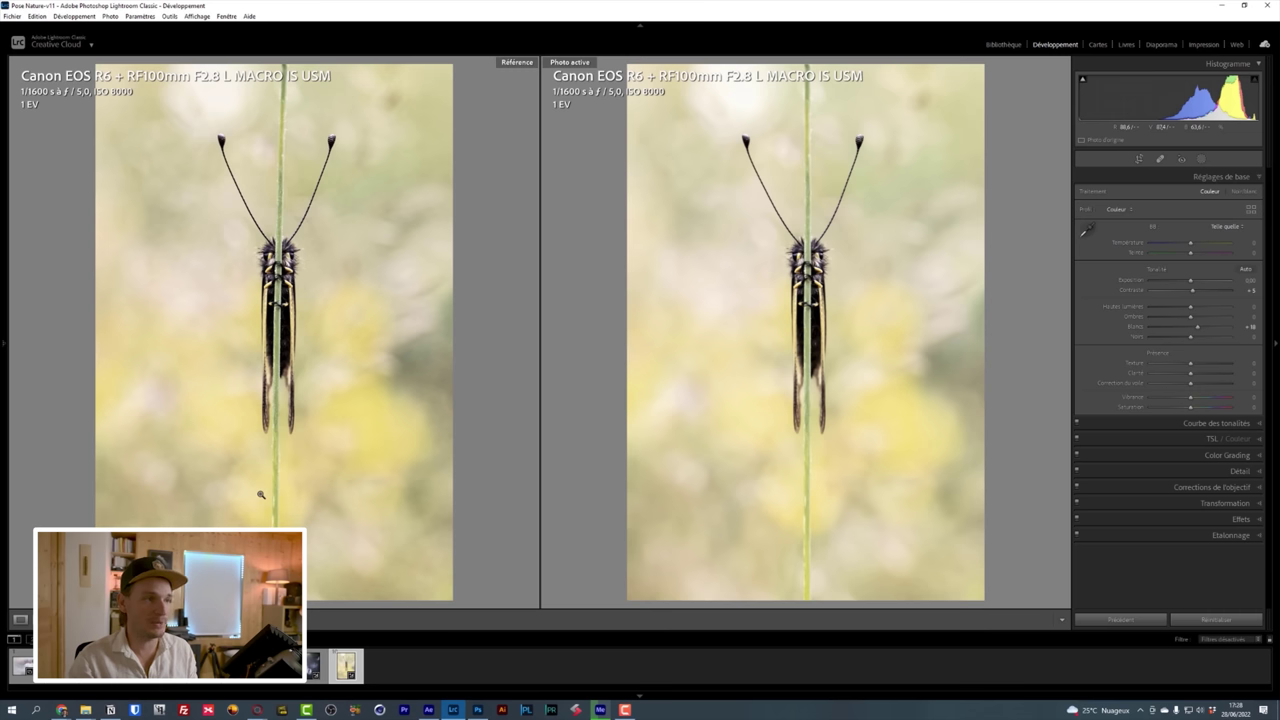
{"action": "key", "text": "i"}
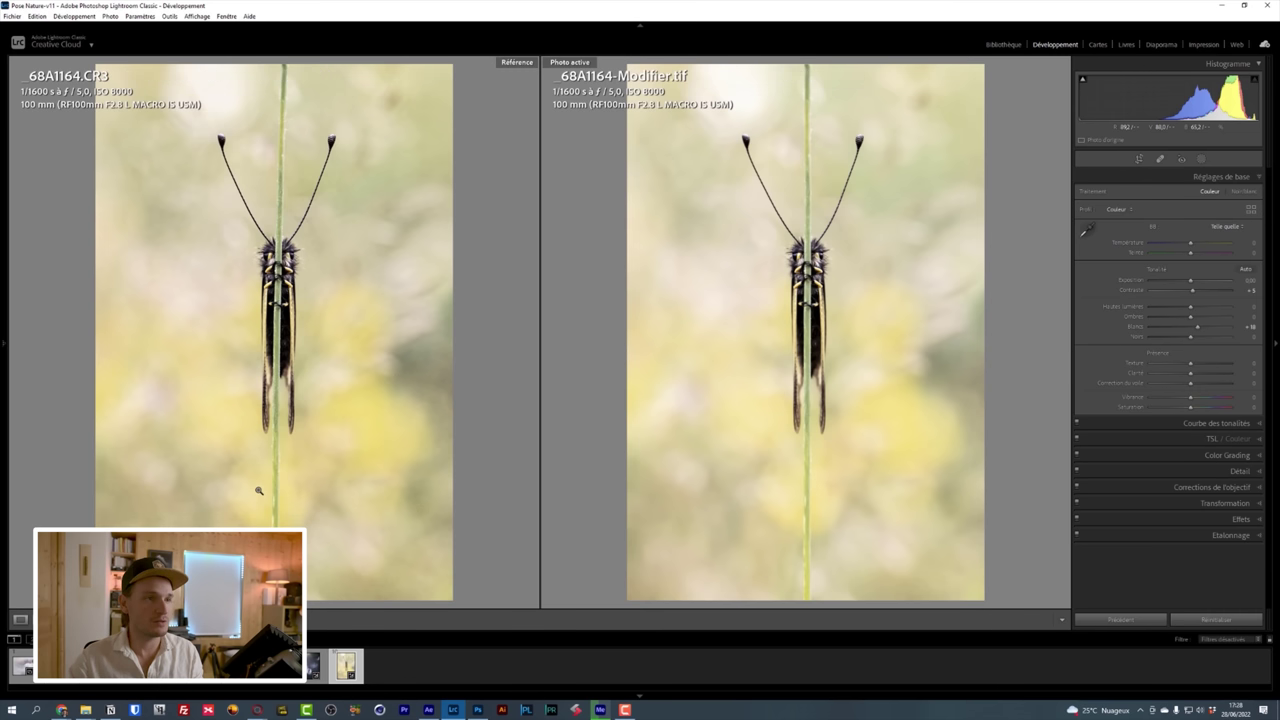
{"action": "key", "text": "i"}
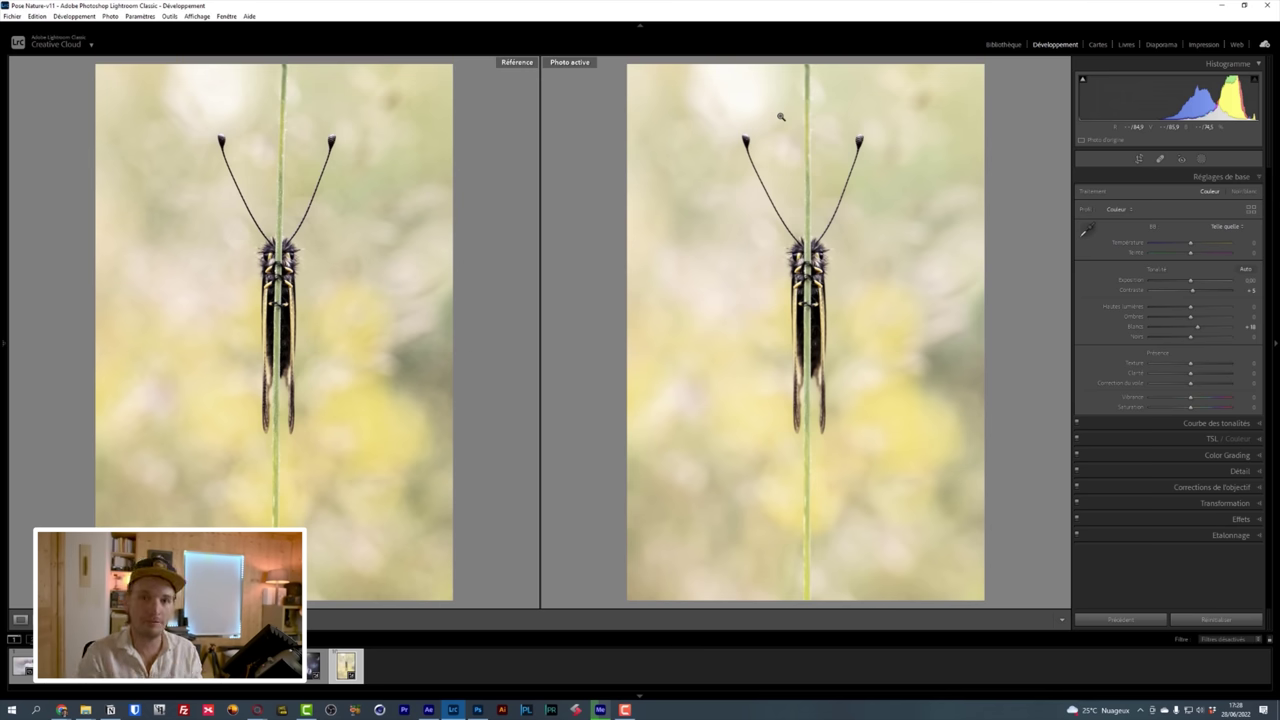
Return to Loupe view and send the yellow insect photo to Adobe Photoshop for editing
{"action": "left_click", "coordinate": [21, 619]}
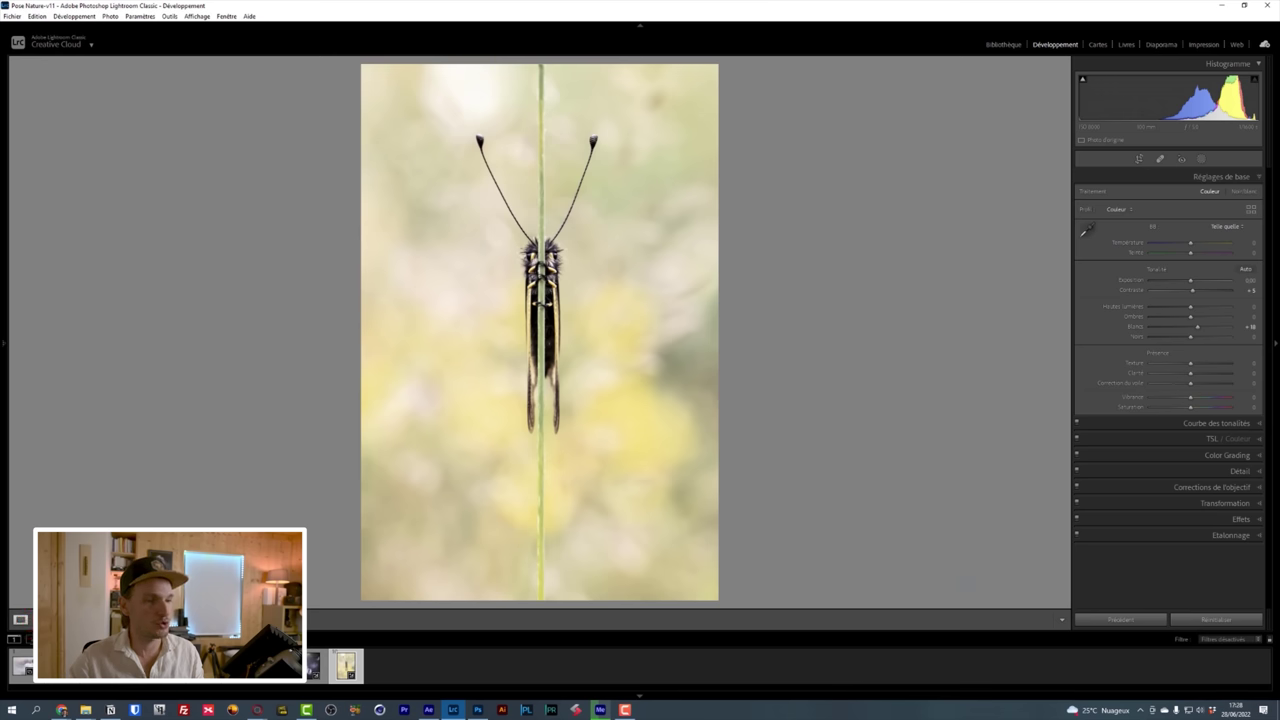
{"action": "right_click", "coordinate": [562, 265]}
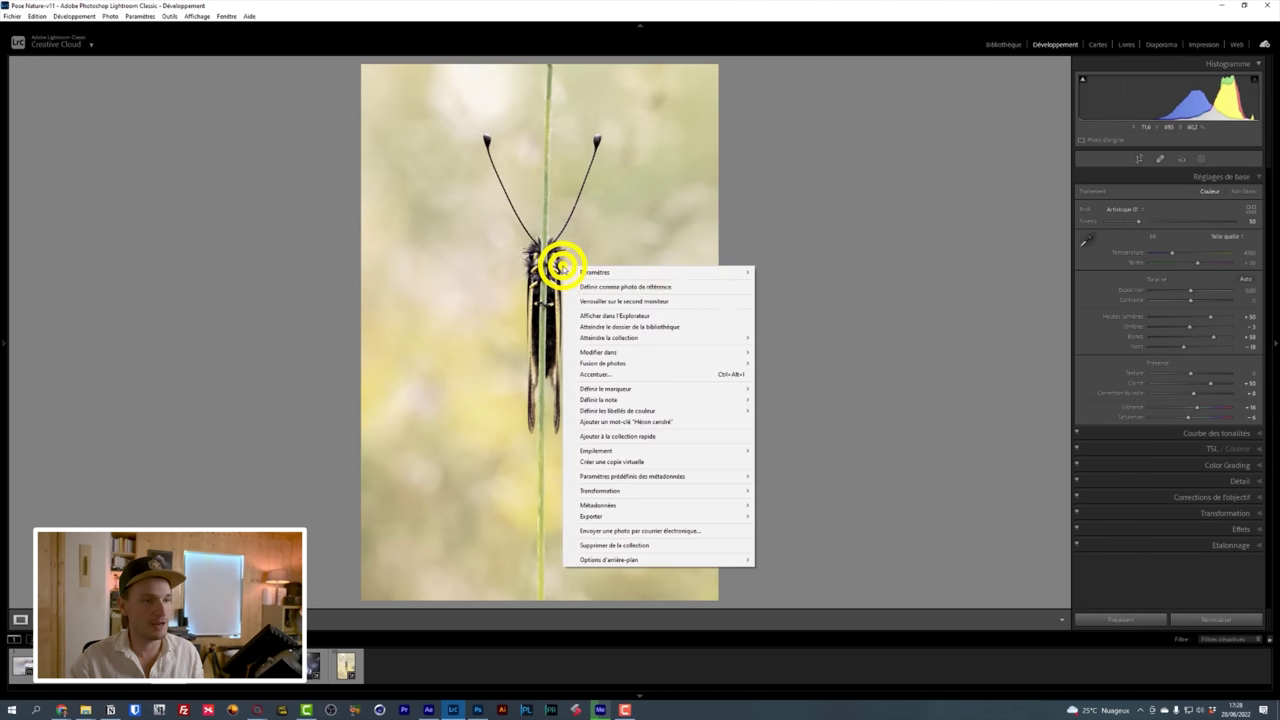
{"action": "left_click", "coordinate": [761, 354]}
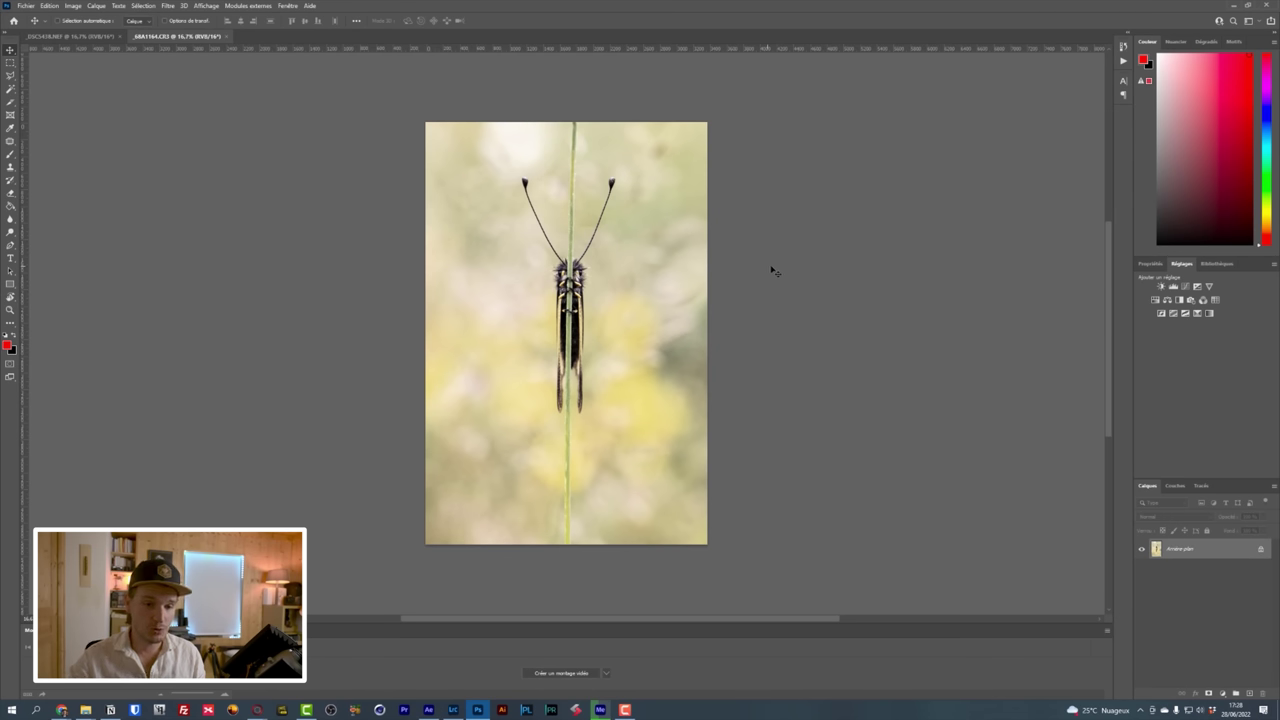
Convert the Background into an editable layer and start a Warp transform
{"action": "double_click", "coordinate": [1203, 550]}
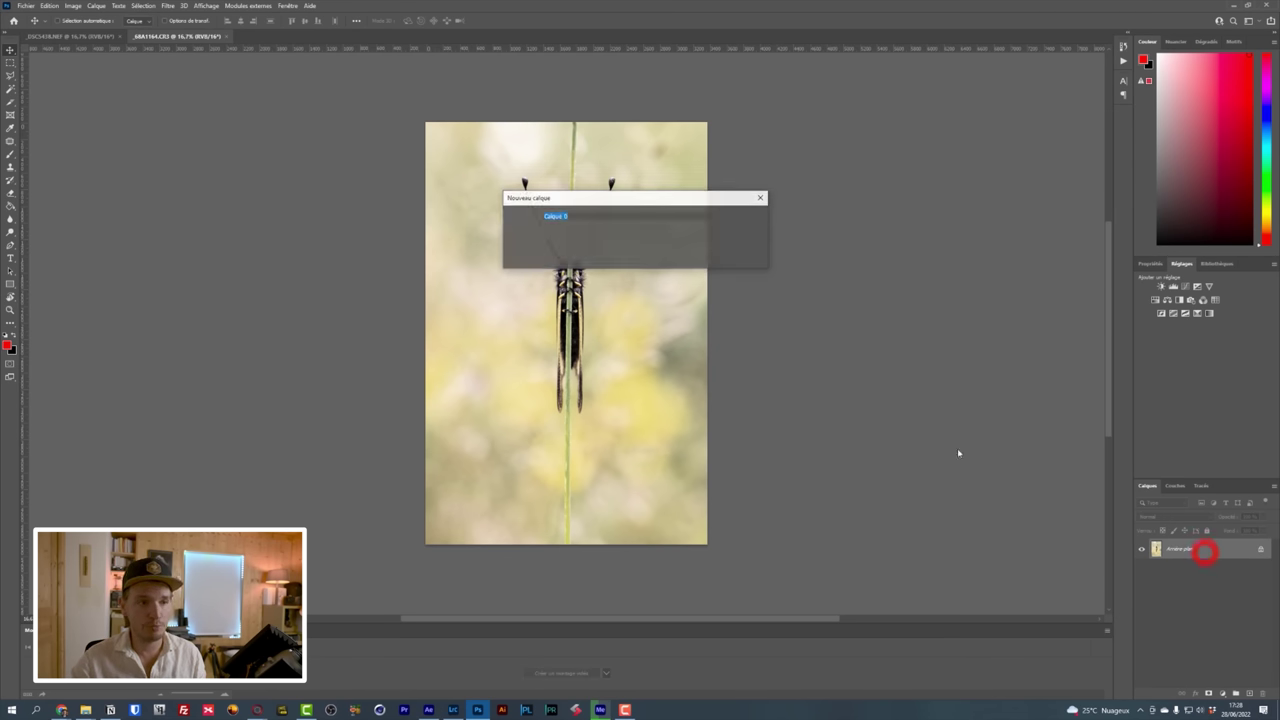
{"action": "left_click", "coordinate": [740, 215]}
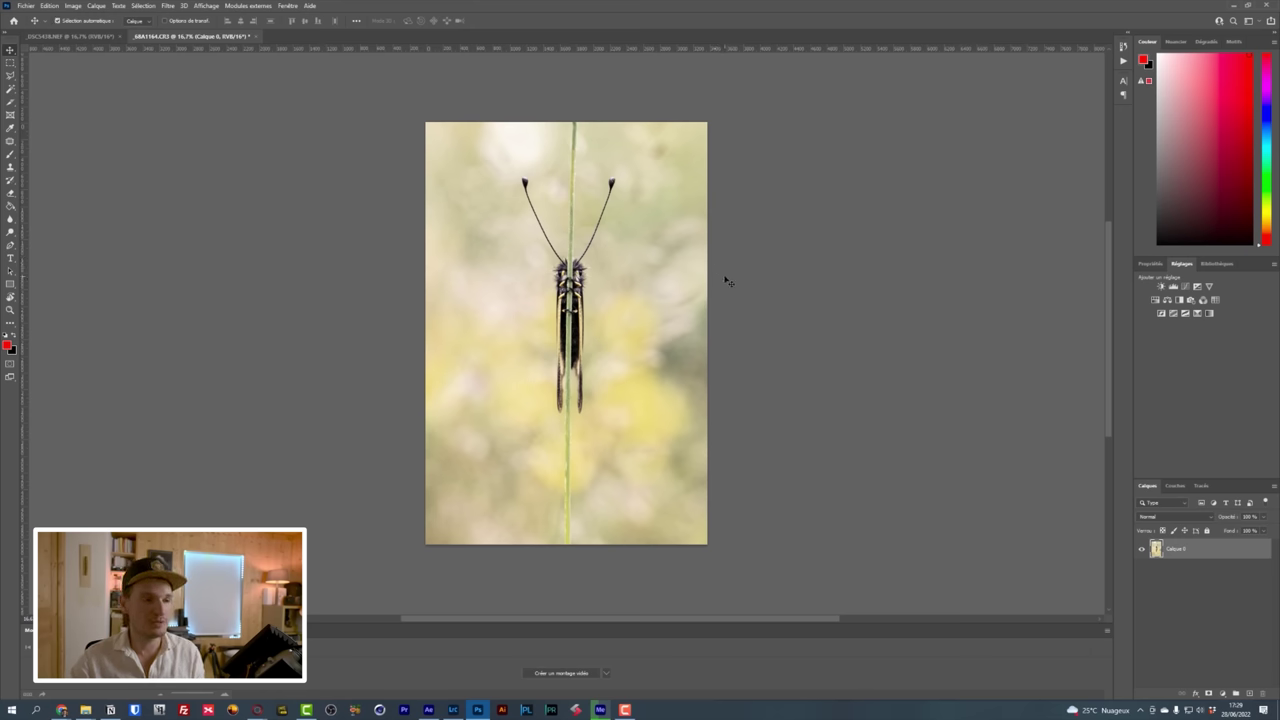
{"action": "key", "text": "ctrl+t"}
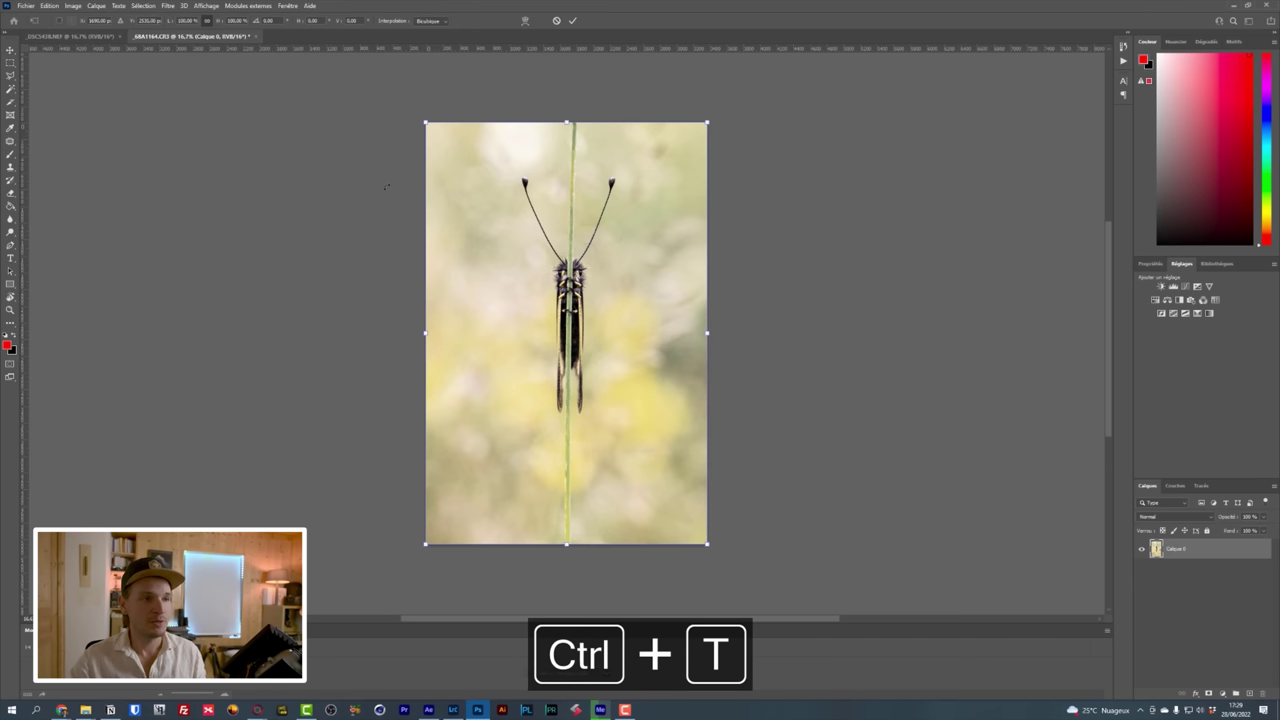
{"action": "right_click", "coordinate": [572, 241]}
{"action": "left_click", "coordinate": [613, 309]}
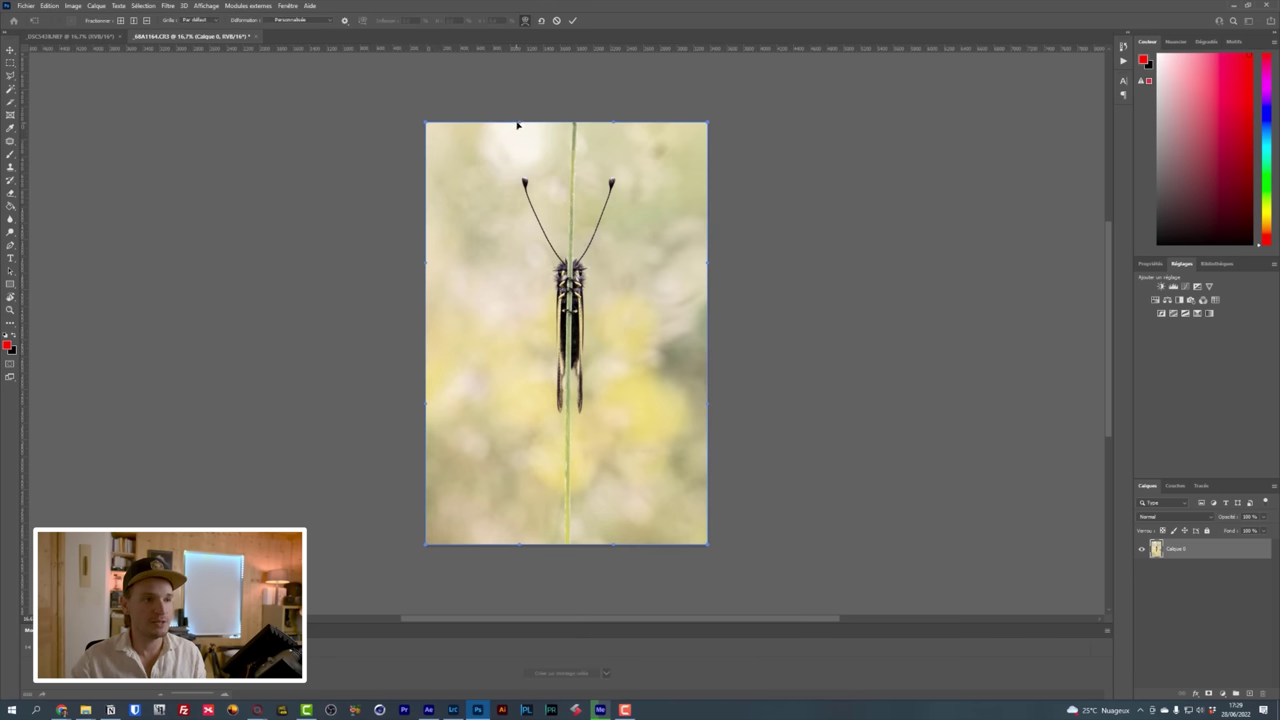
Bend the photo's top edge left until the thistle stem is vertical, then commit the warp
{"action": "scroll", "coordinate": [521, 125], "scroll_direction": "up", "scroll_amount": 3}
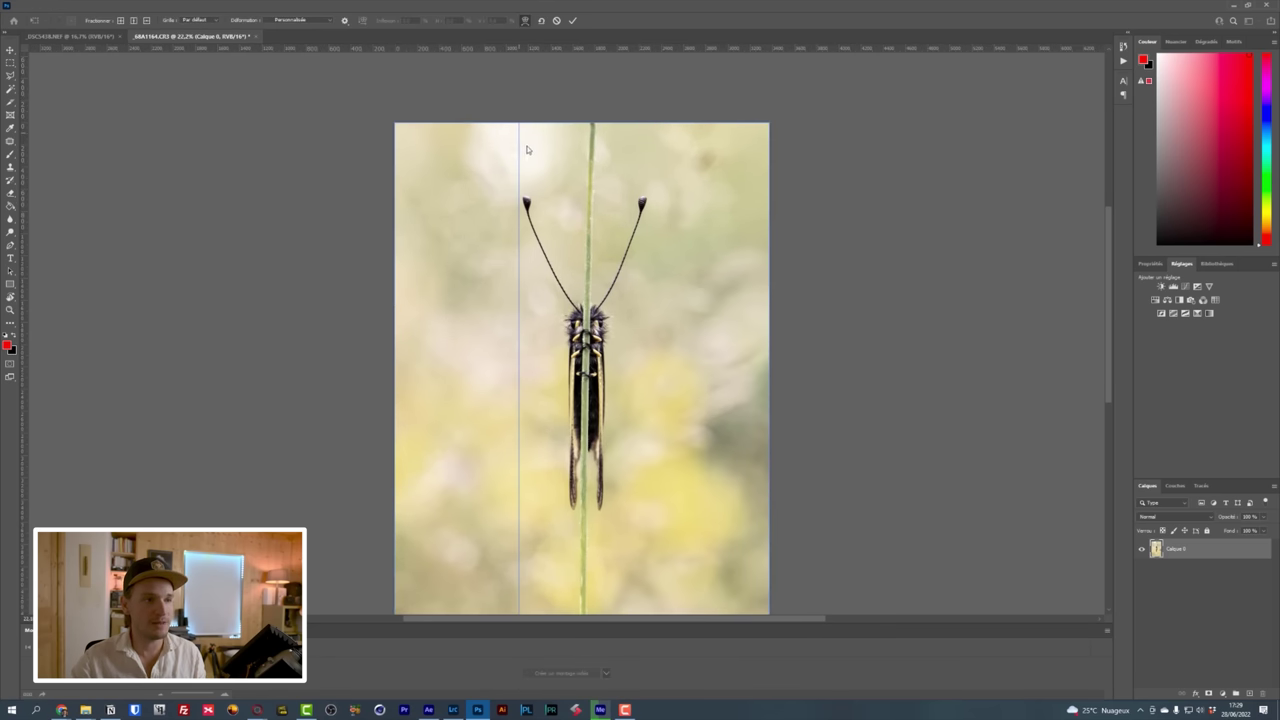
{"action": "left_click_drag", "start_coordinate": [534, 147], "coordinate": [514, 91]}
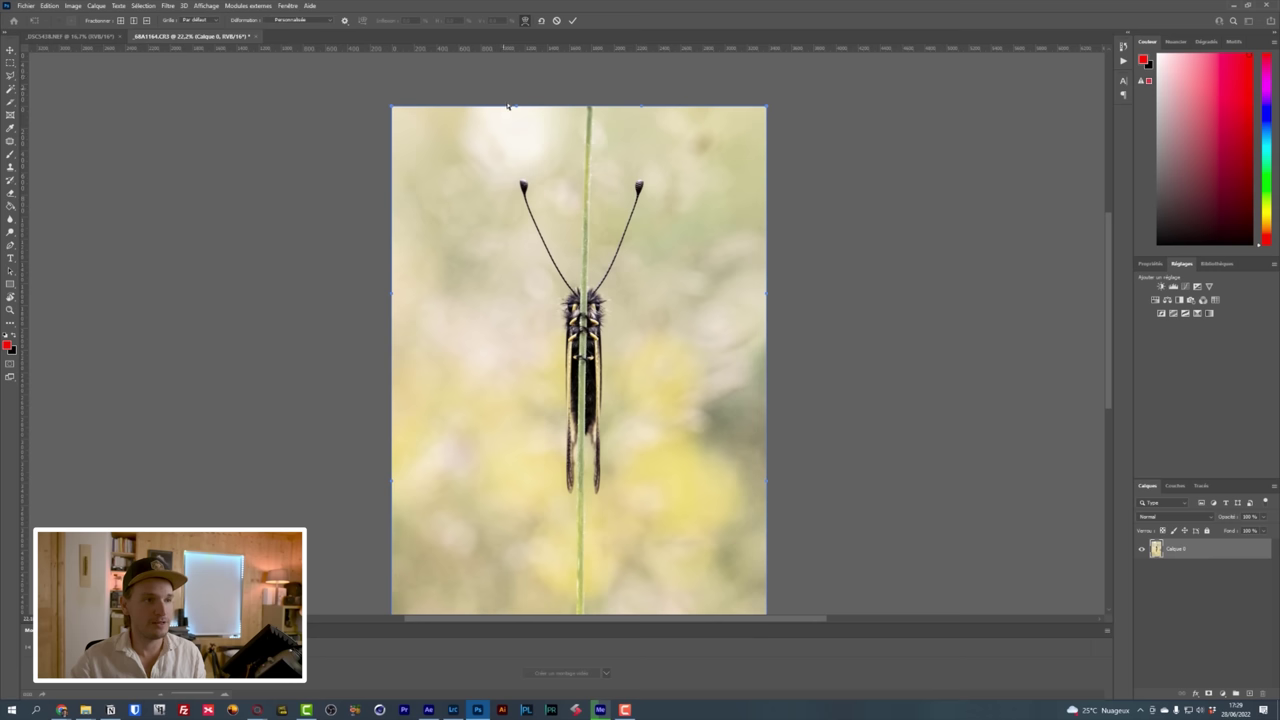
{"action": "left_click", "coordinate": [514, 107]}
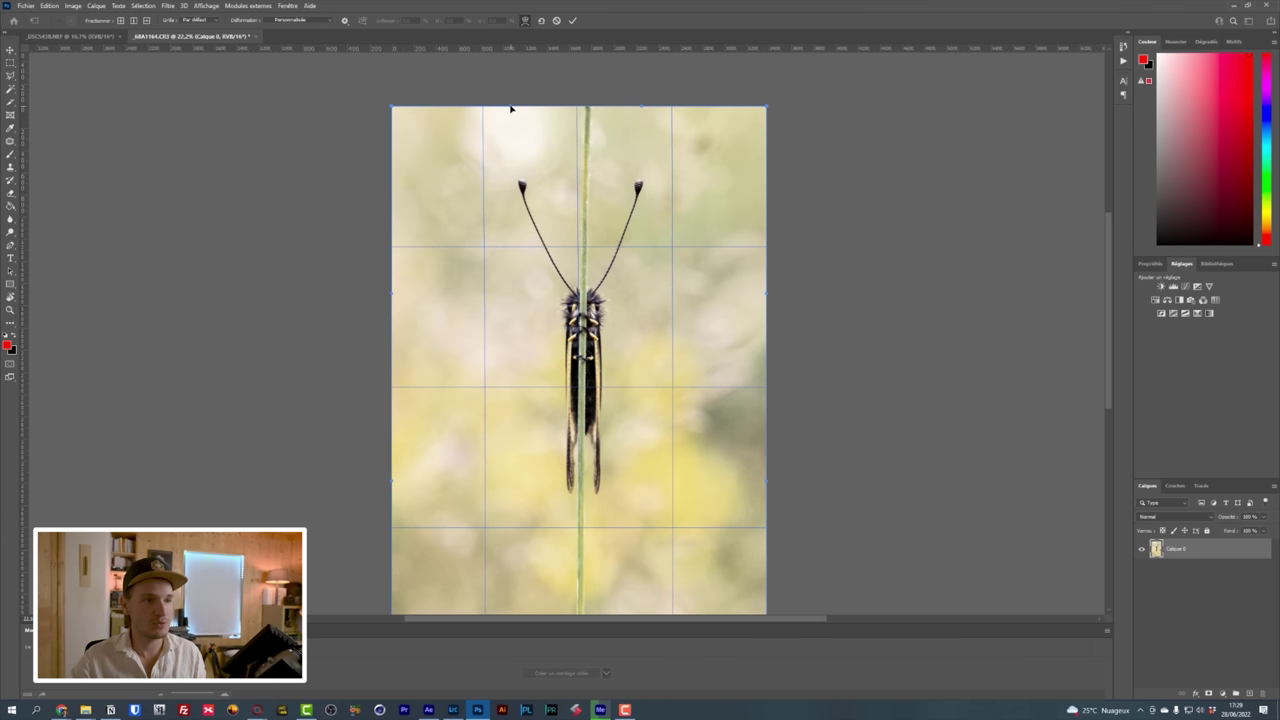
{"action": "left_click_drag", "start_coordinate": [510, 108], "coordinate": [497, 108]}
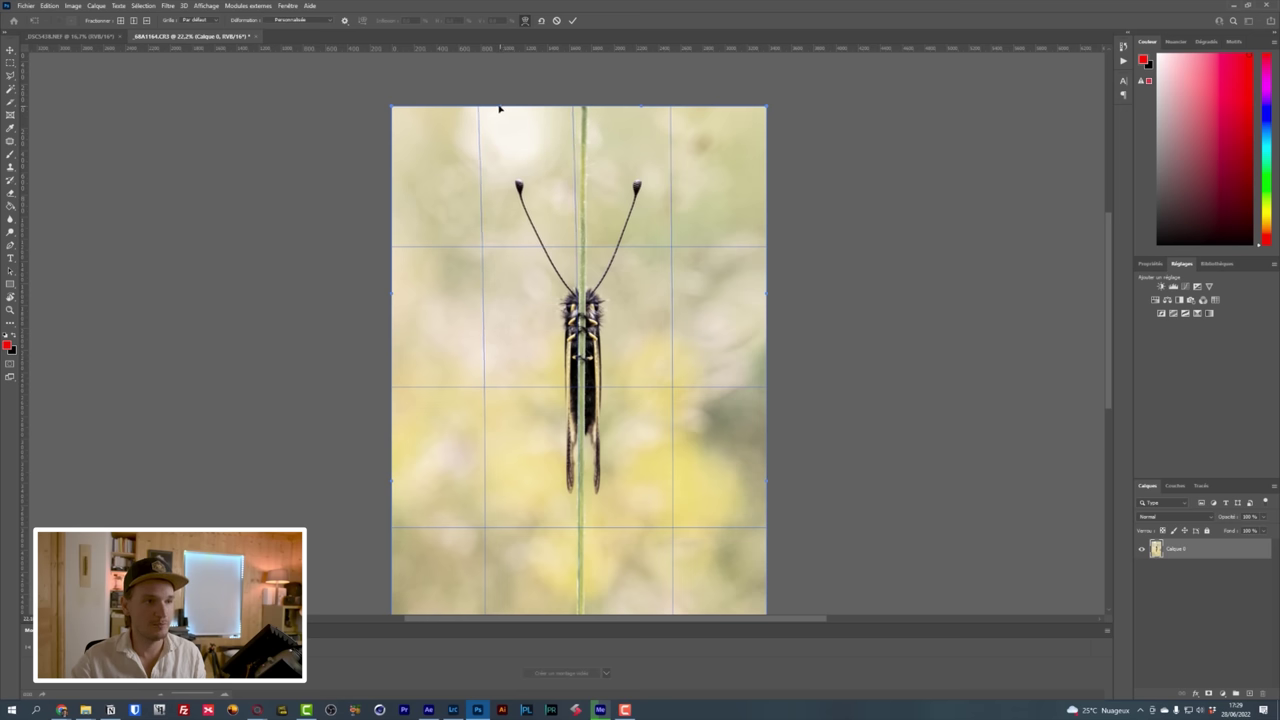
{"action": "left_click_drag", "start_coordinate": [497, 108], "coordinate": [494, 108]}
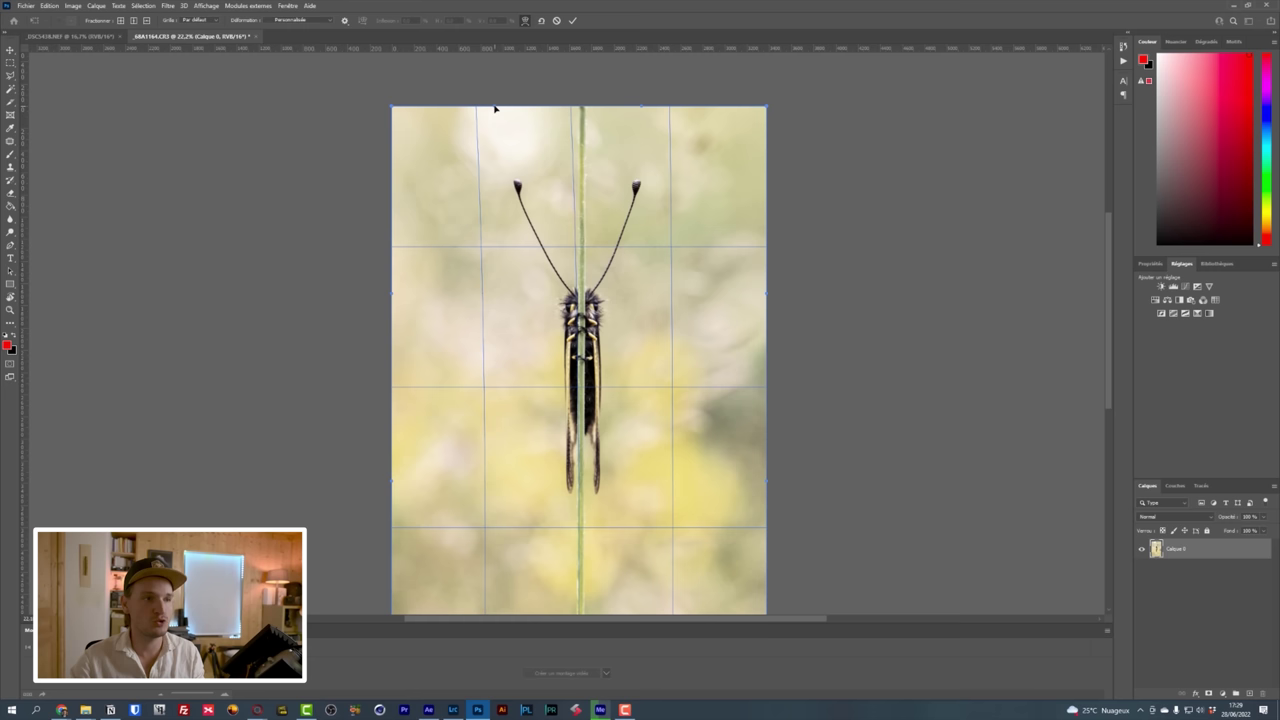
{"action": "left_click_drag", "start_coordinate": [494, 108], "coordinate": [493, 108]}
{"action": "key", "text": "Return"}
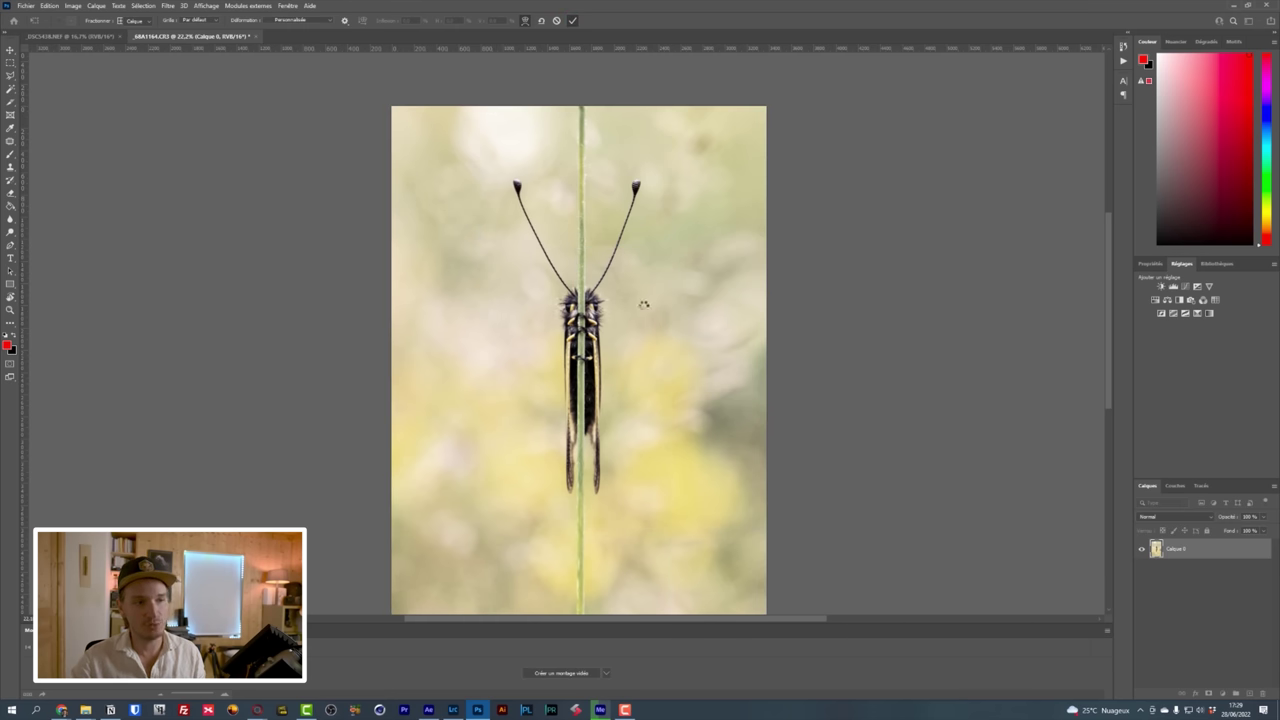
{"action": "left_click_drag", "start_coordinate": [645, 334], "coordinate": [630, 266]}
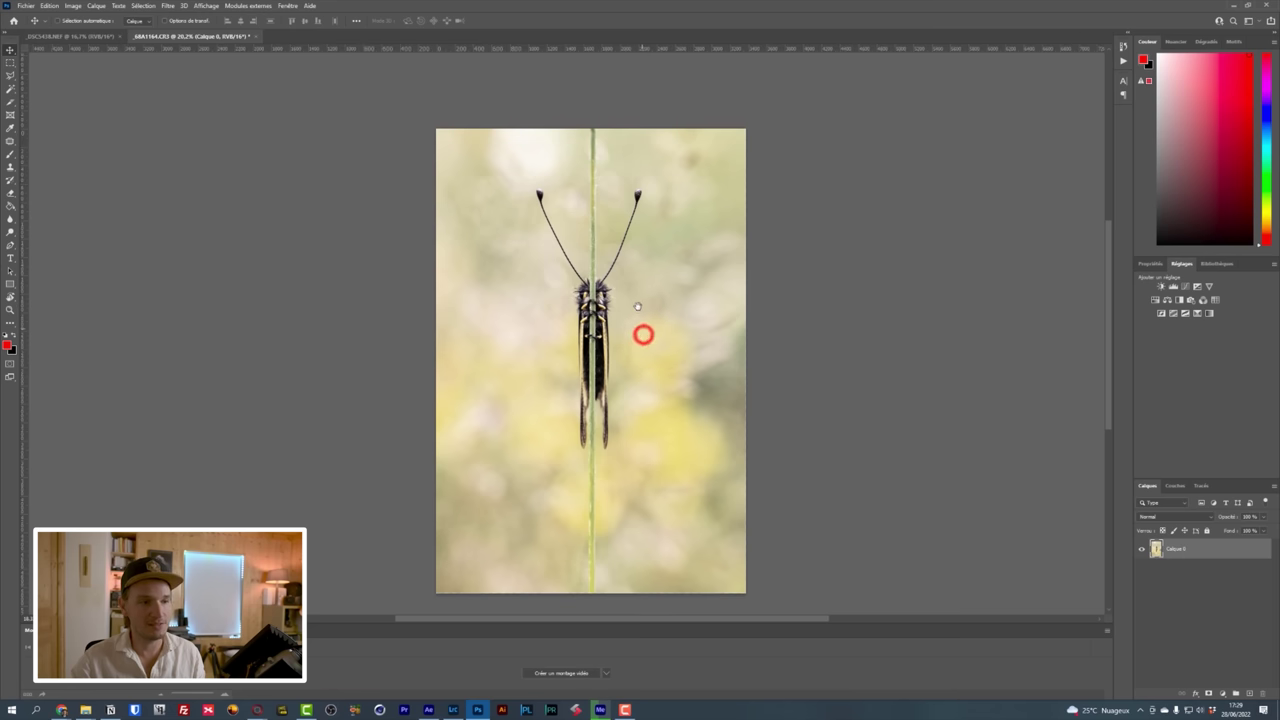
Add a vertical guide at 50% of the photo's width via View > New Guide
{"action": "left_click", "coordinate": [206, 5]}
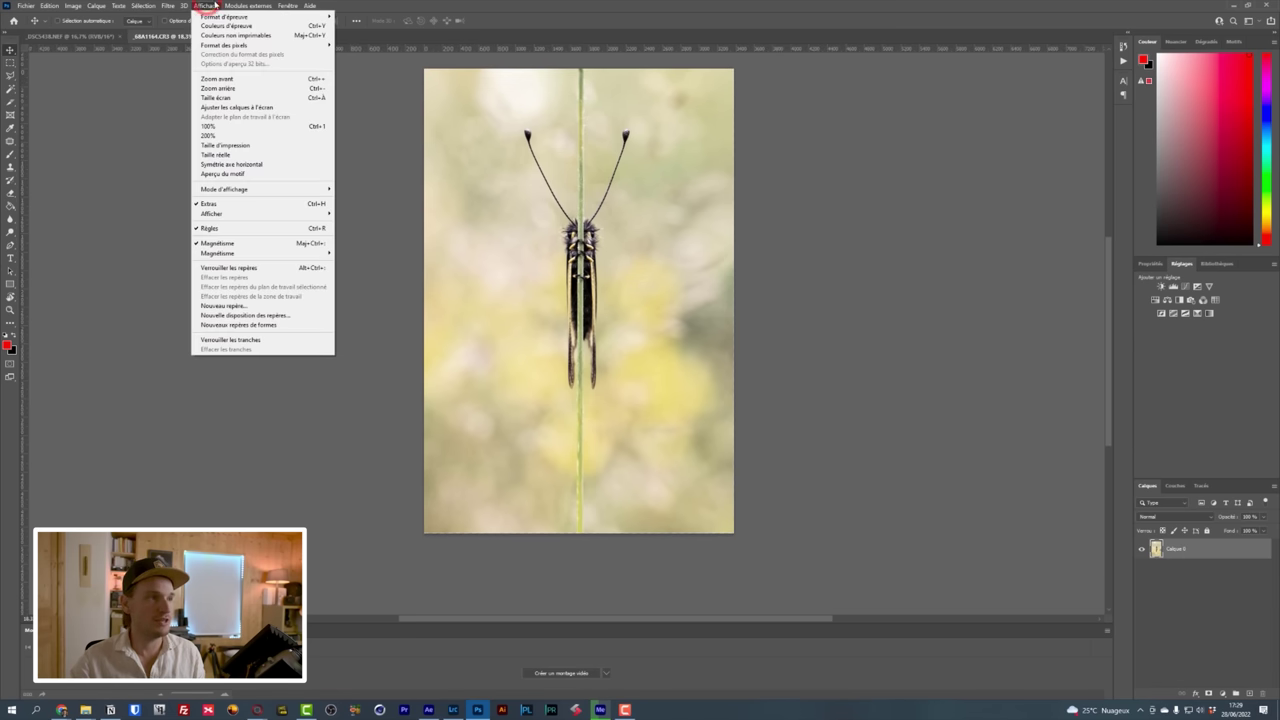
{"action": "left_click", "coordinate": [270, 305]}
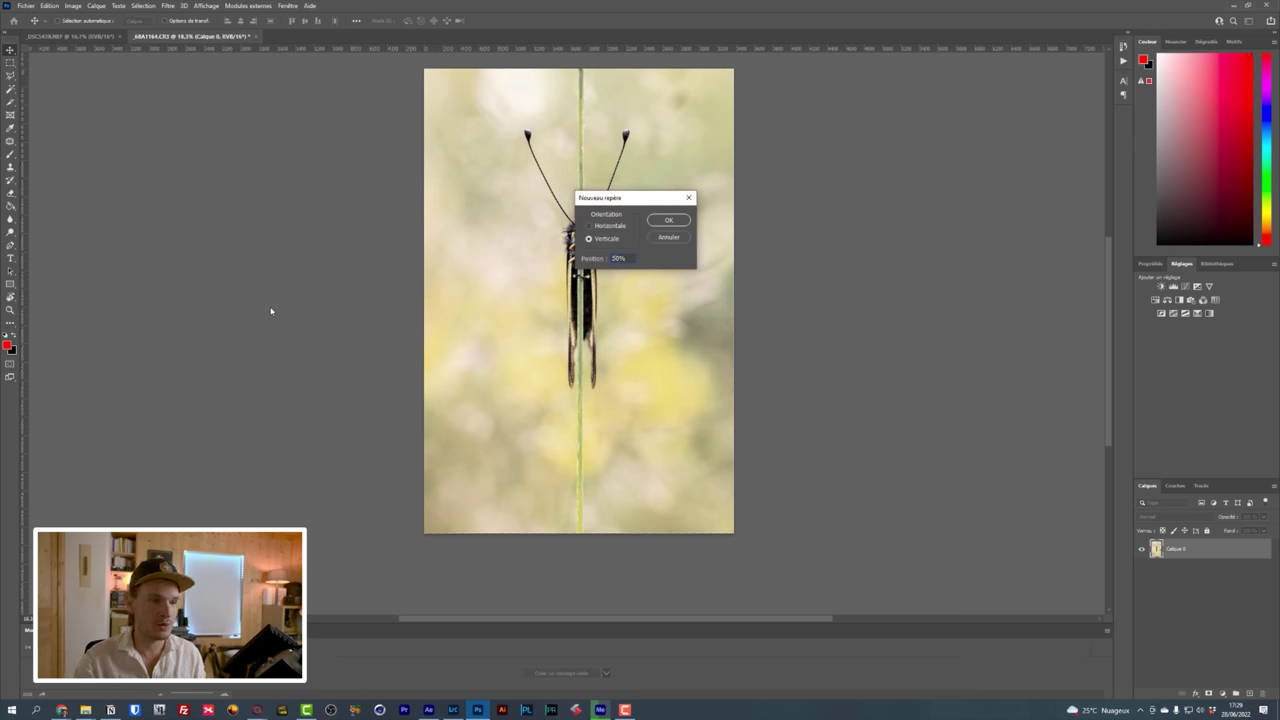
{"action": "key", "text": "Return"}
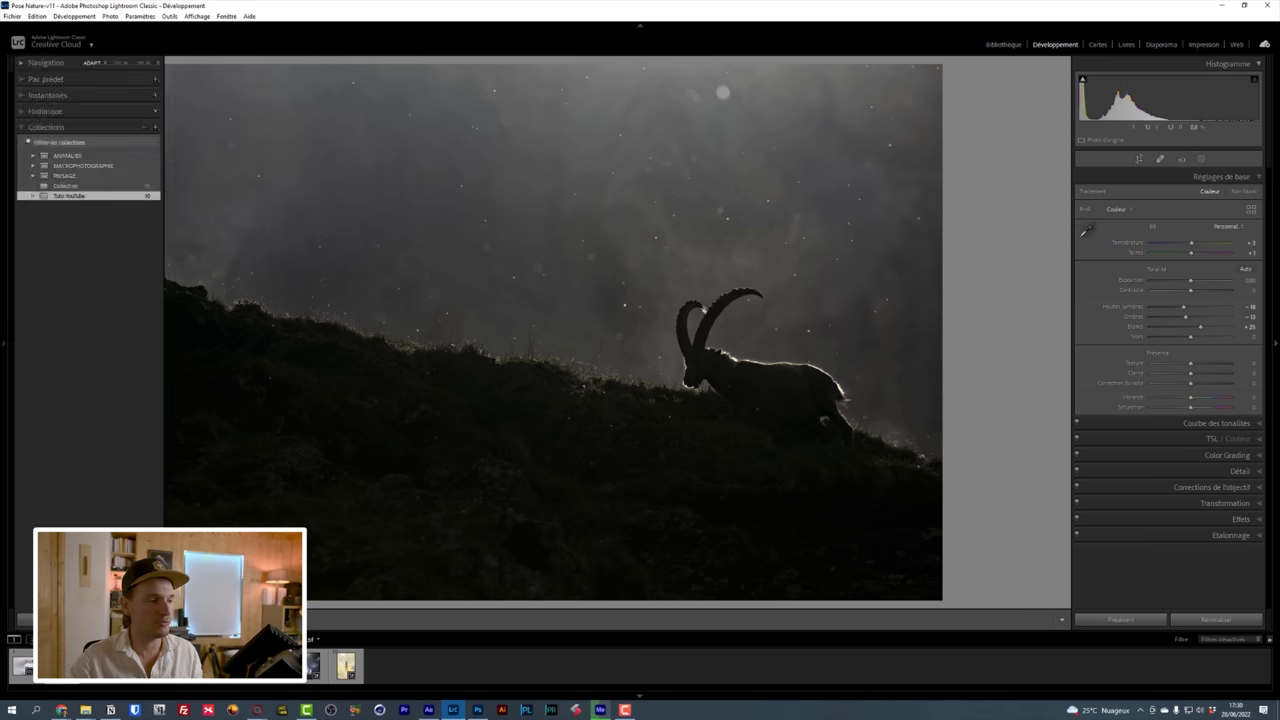
Compare the ibex photo in Reference View, zooming both panes to the horns, then return to Photoshop
{"action": "key", "text": "shift+r"}
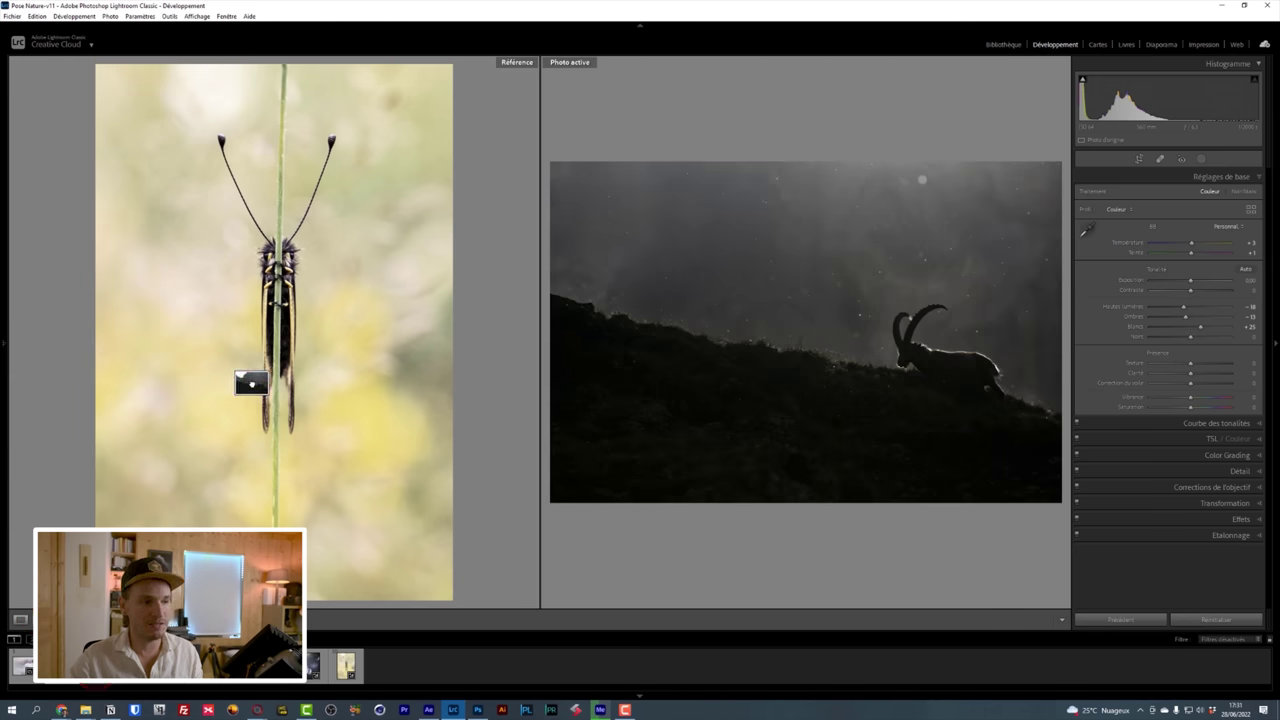
{"action": "left_click_drag", "start_coordinate": [150, 665], "coordinate": [250, 385]}
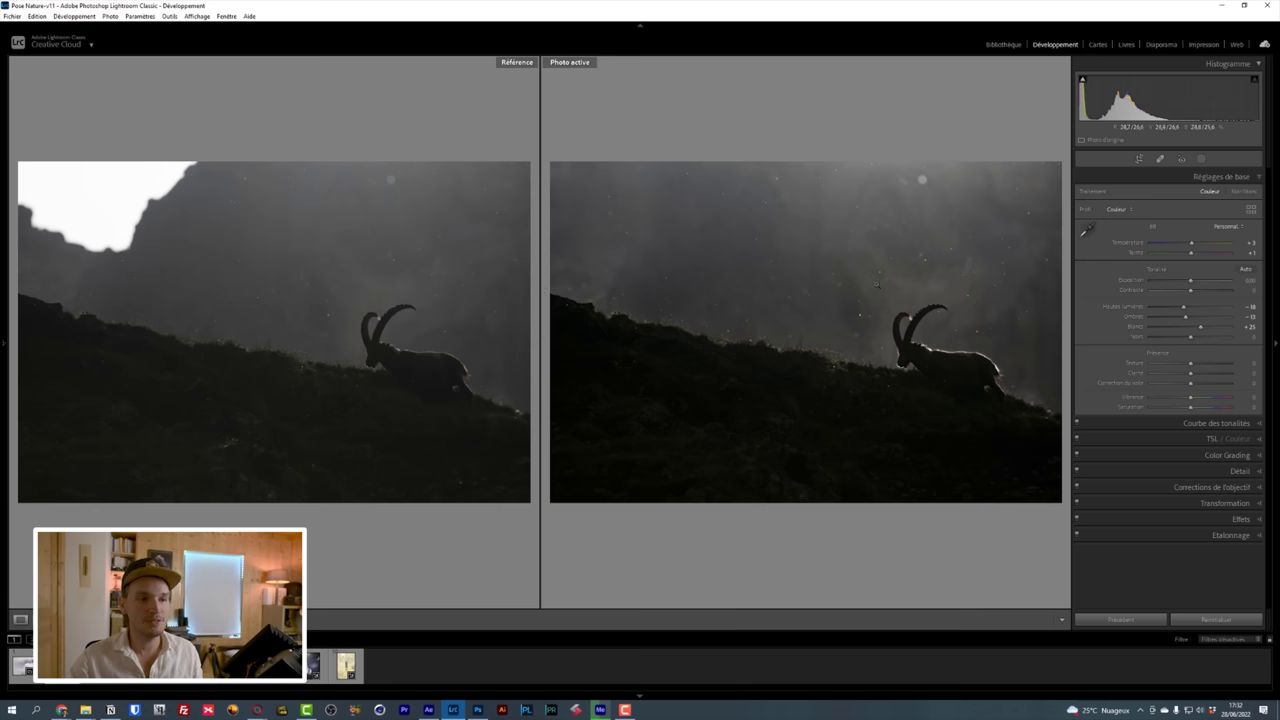
{"action": "left_click", "coordinate": [874, 280]}
{"action": "left_click", "coordinate": [403, 279]}
{"action": "left_click_drag", "start_coordinate": [403, 290], "coordinate": [336, 278]}
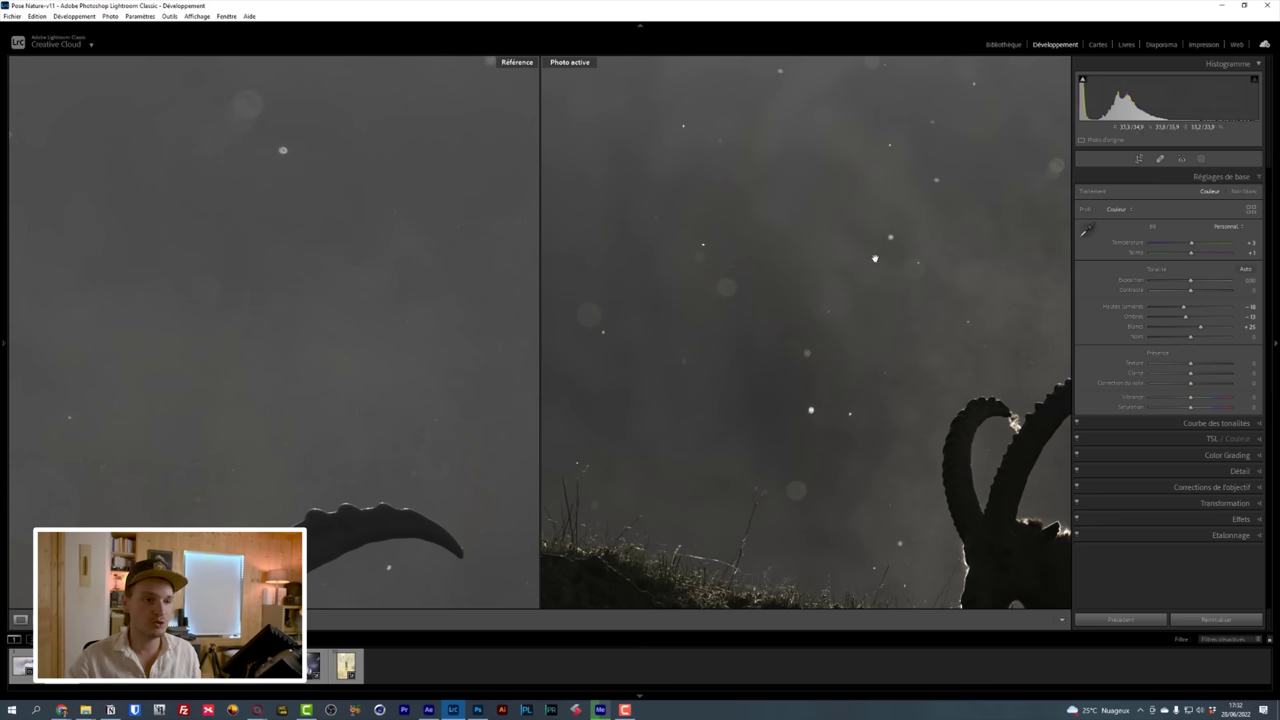
{"action": "left_click_drag", "start_coordinate": [822, 278], "coordinate": [834, 334]}
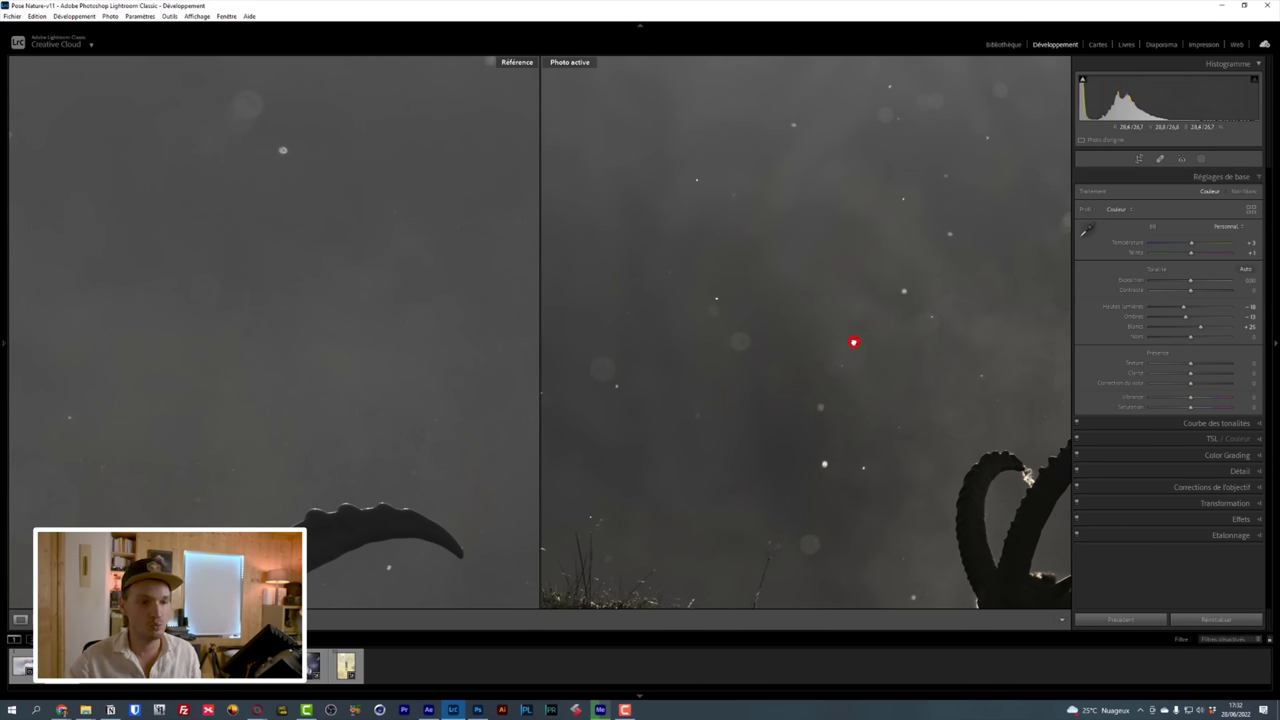
{"action": "left_click", "coordinate": [853, 342]}
{"action": "left_click", "coordinate": [477, 710]}
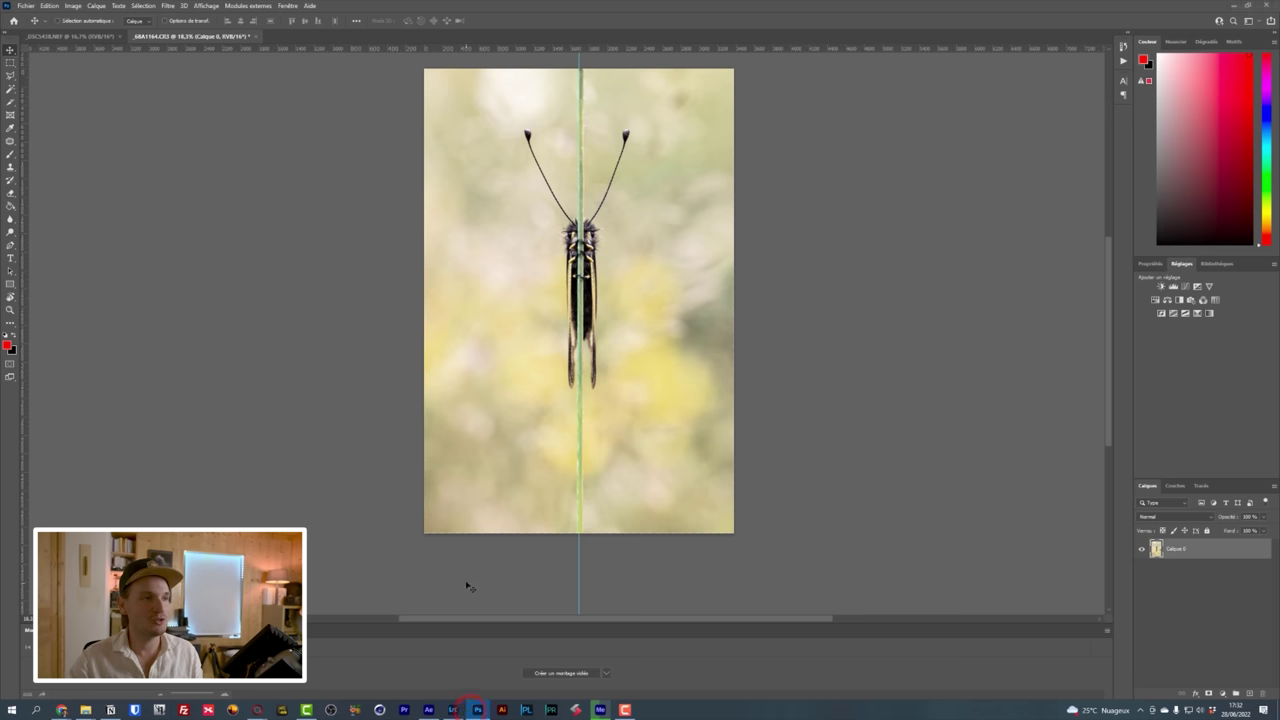
Duplicate the ibex layer and outline the white sky patch along the ridge with the Patch tool
{"action": "left_click", "coordinate": [80, 37]}
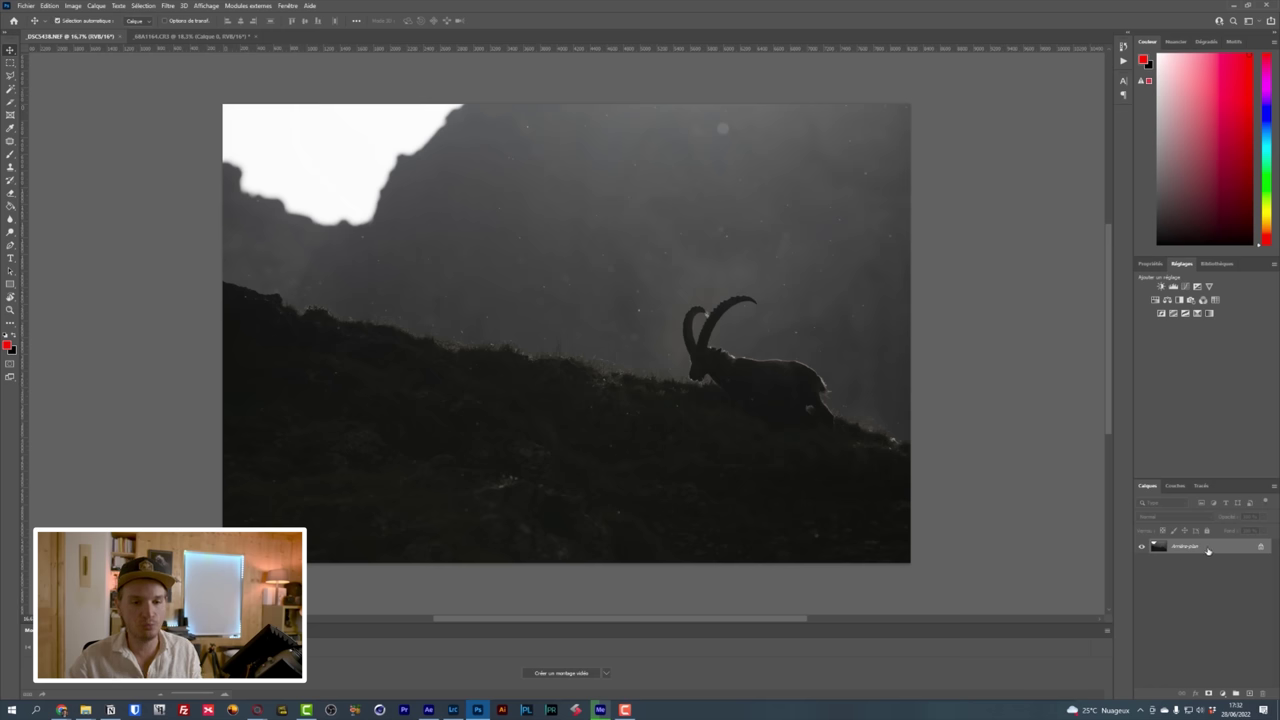
{"action": "key", "text": "ctrl+j"}
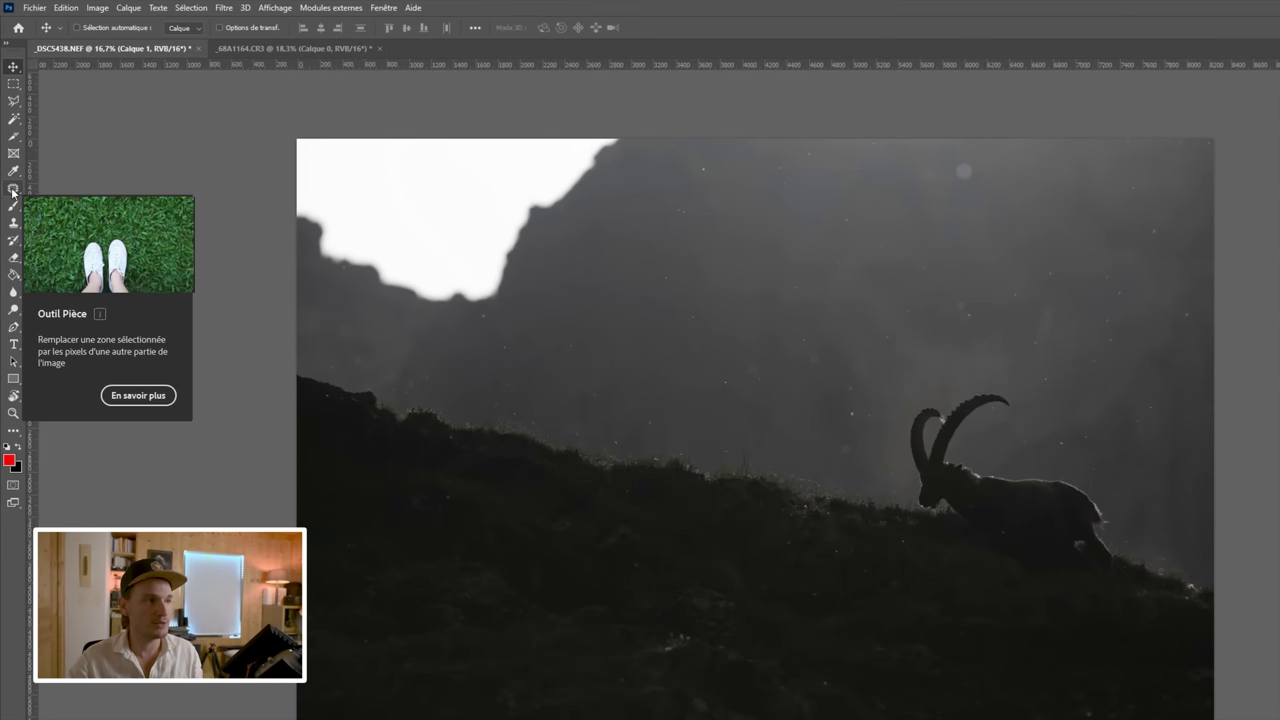
{"action": "left_click", "coordinate": [13, 190]}
{"action": "left_click", "coordinate": [300, 124]}
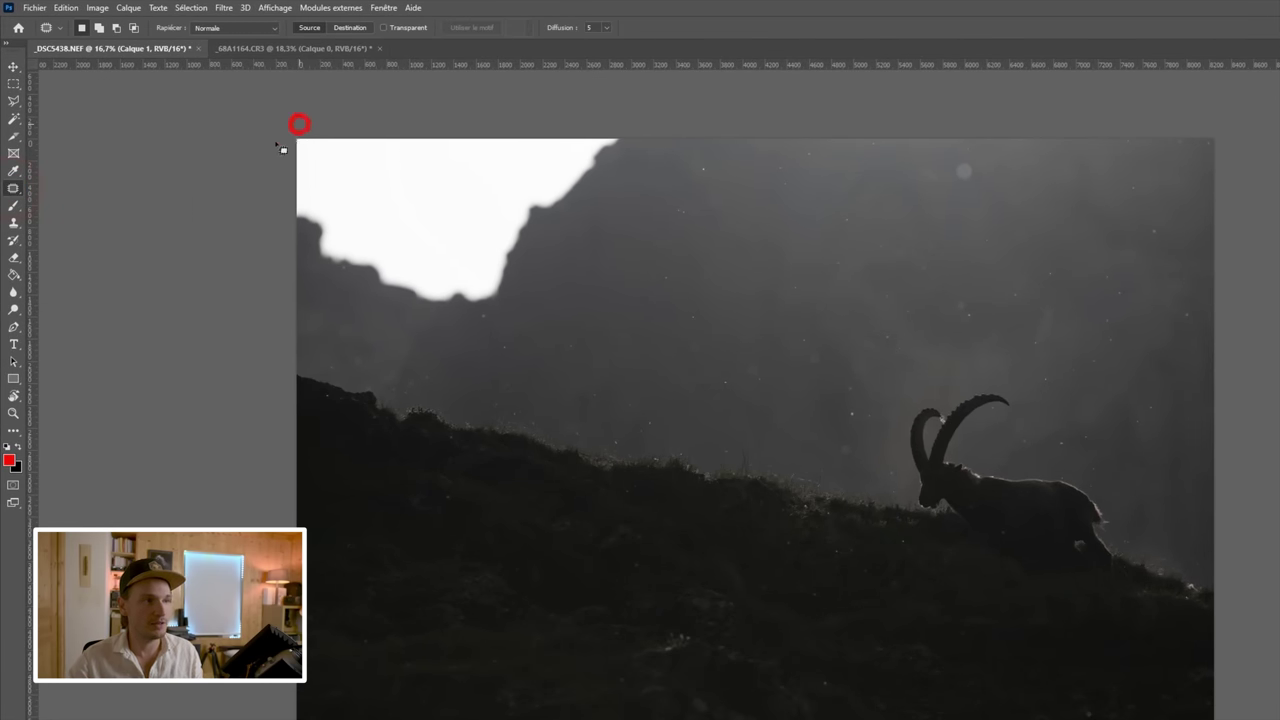
{"action": "mouse_move", "coordinate": [286, 251]}
{"action": "left_mouse_down"}
{"action": "mouse_move", "coordinate": [560, 275]}
{"action": "mouse_move", "coordinate": [255, 108]}
{"action": "left_mouse_up"}
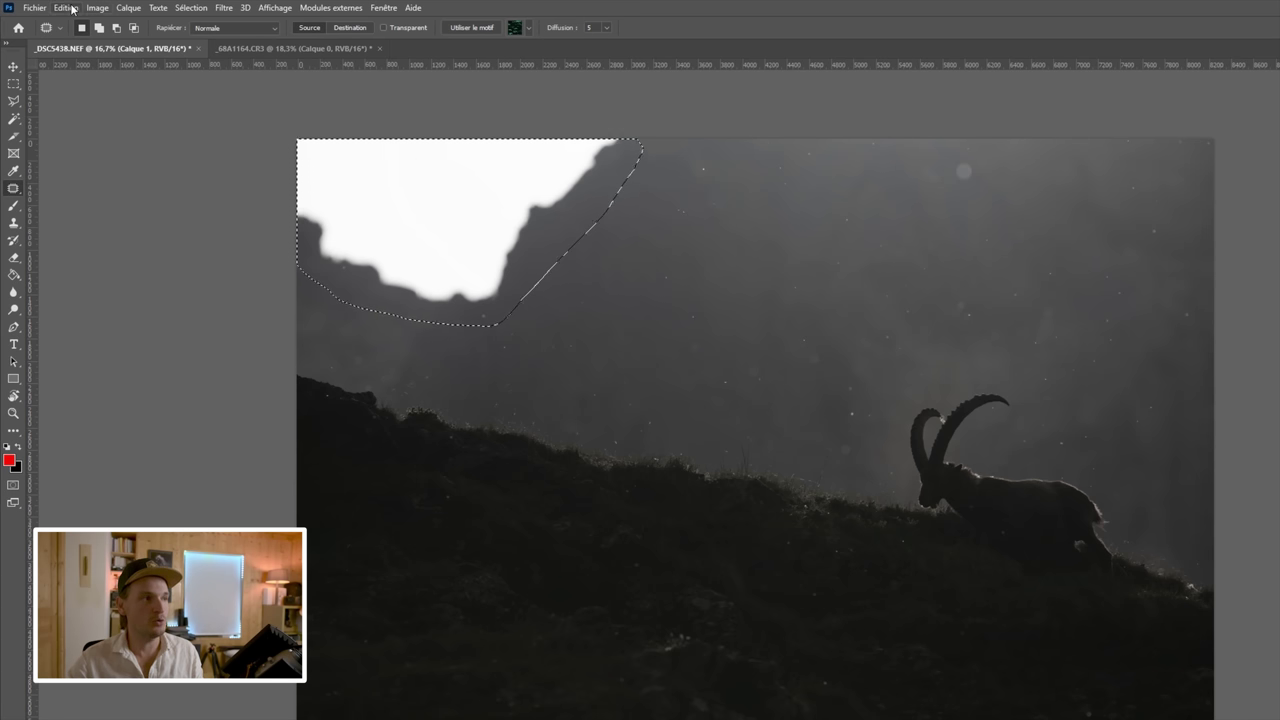
Content-aware fill the bright white sky patch at the ibex photo's top left with Edit > Fill
{"action": "left_click", "coordinate": [72, 8]}
{"action": "left_click", "coordinate": [138, 211]}
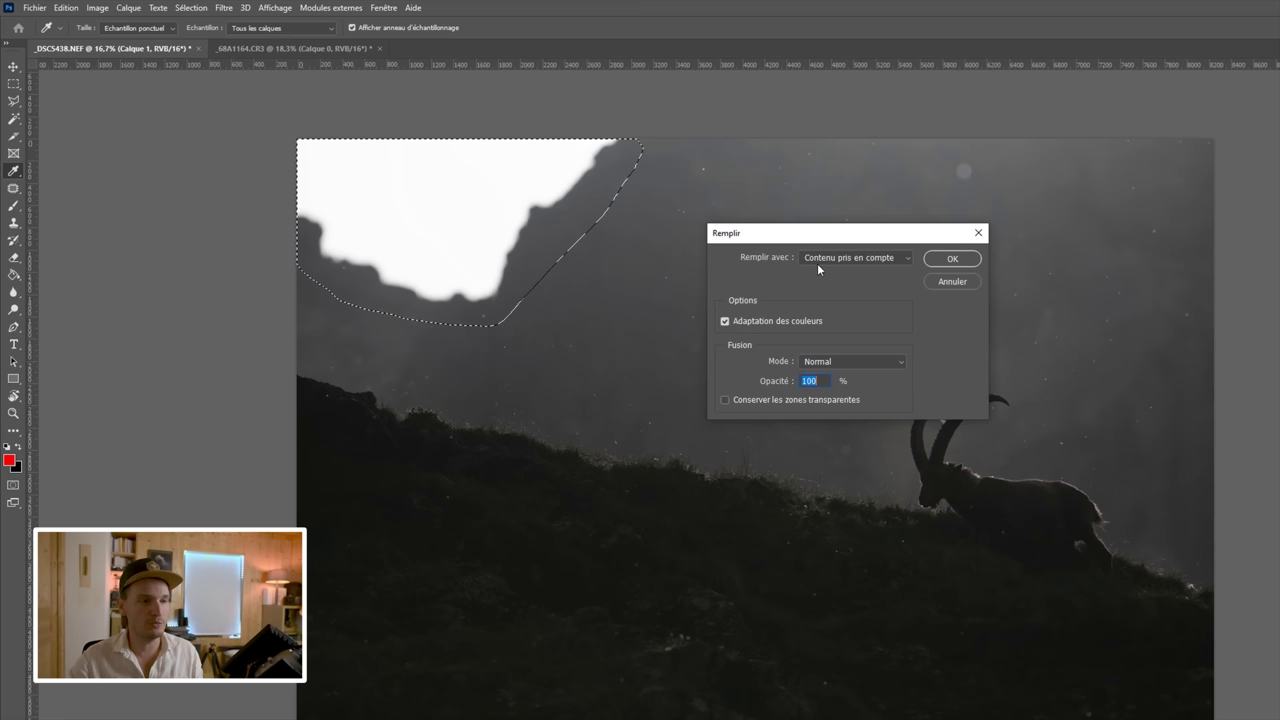
{"action": "left_click", "coordinate": [819, 259]}
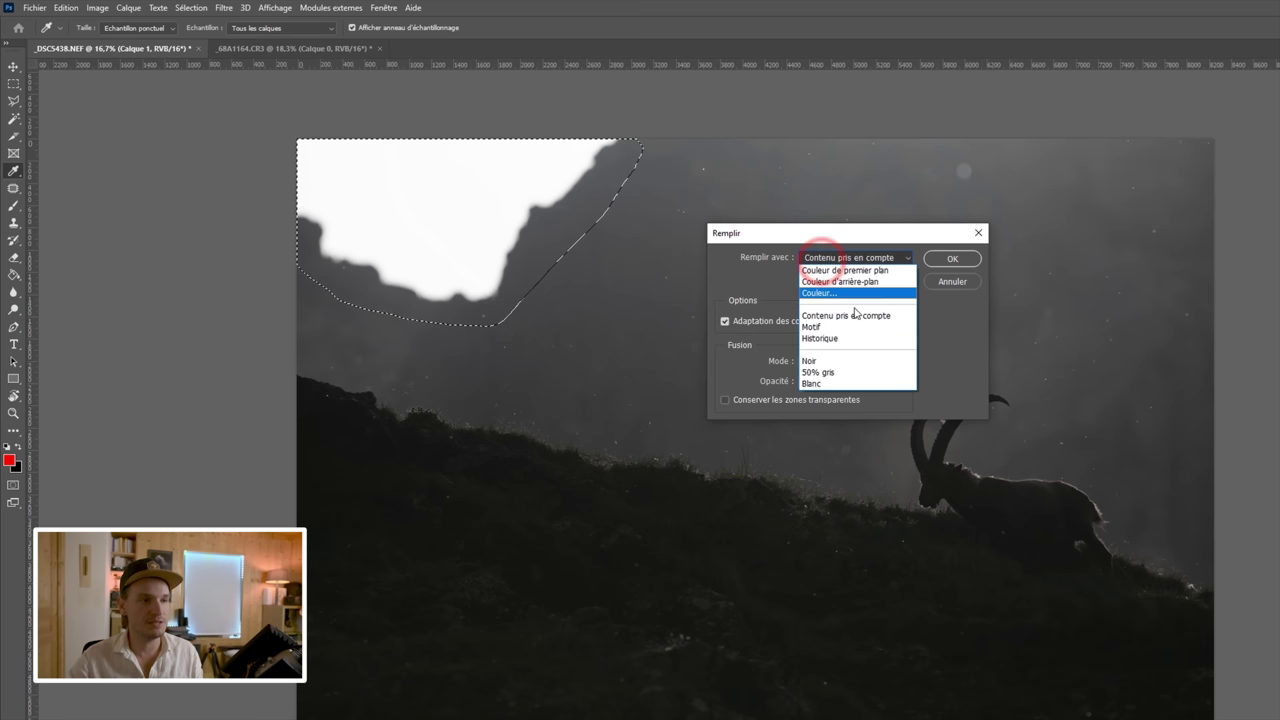
{"action": "left_click", "coordinate": [858, 316]}
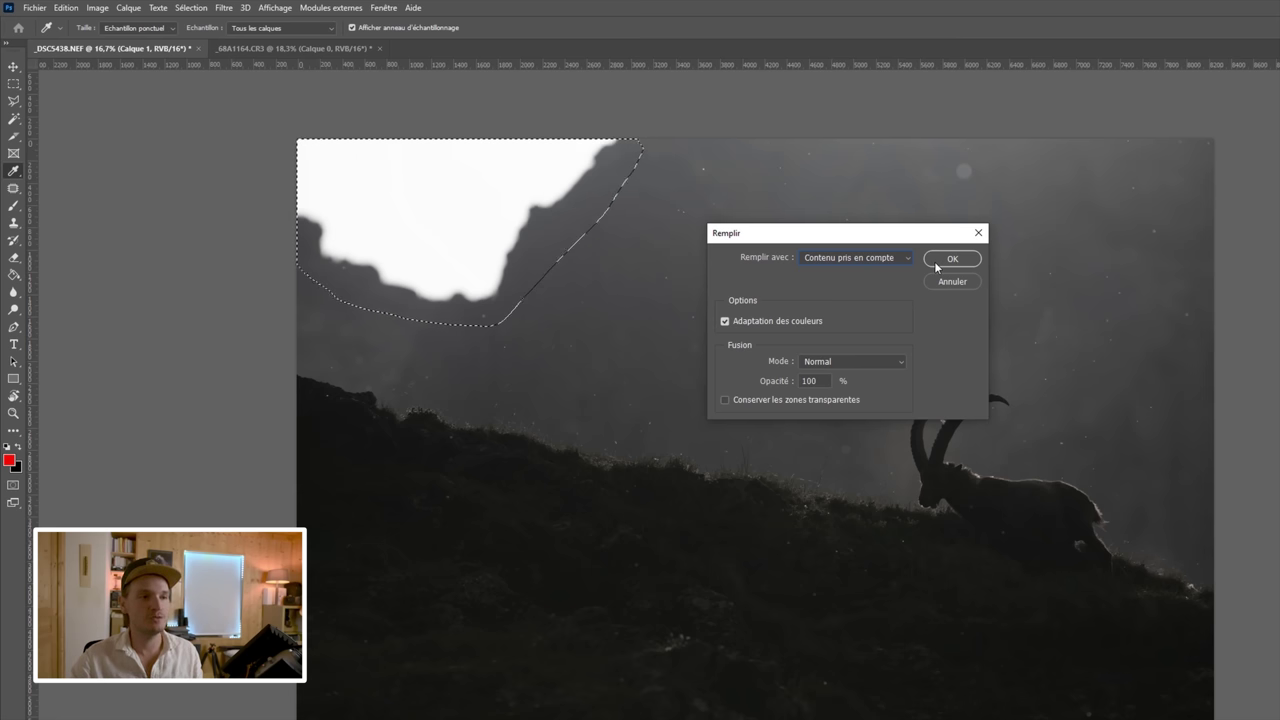
{"action": "left_click", "coordinate": [946, 262]}
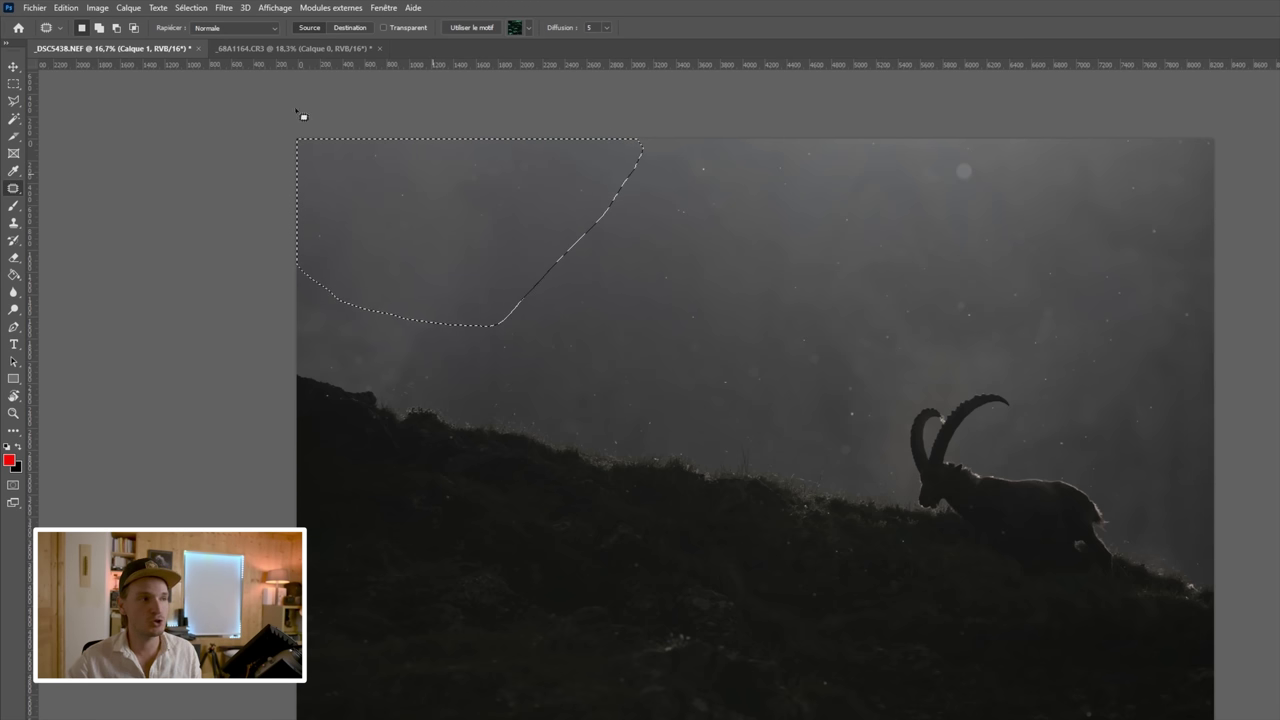
{"action": "left_click", "coordinate": [14, 84]}
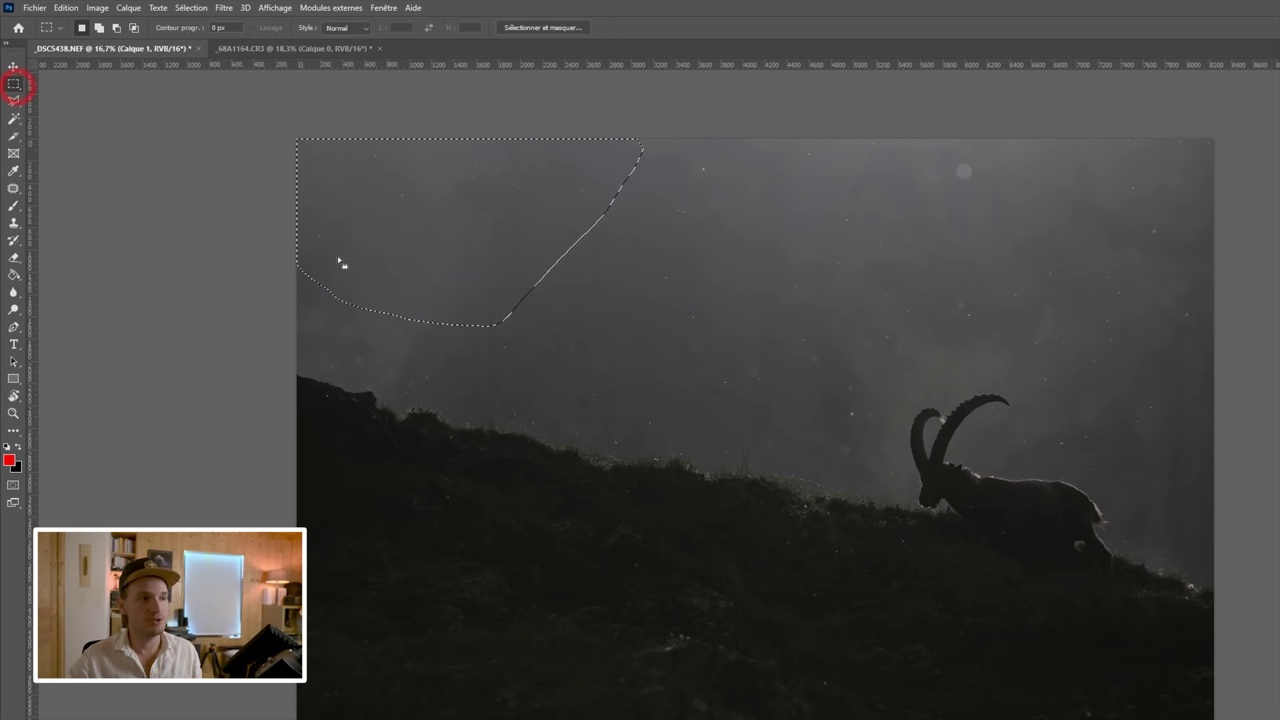
Deselect the filled sky, then zoom in and pan to inspect the content-aware fill closely
{"action": "left_click", "coordinate": [338, 256]}
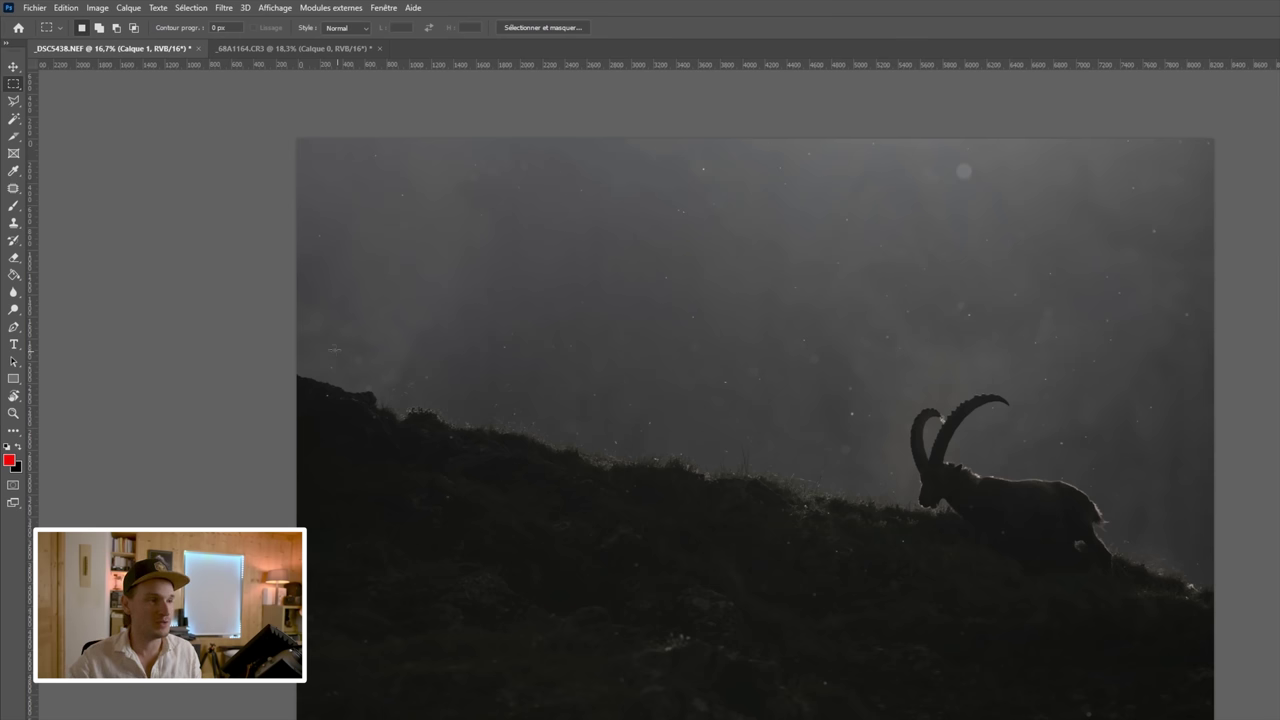
{"action": "scroll", "coordinate": [399, 237], "scroll_direction": "up", "scroll_amount": 2}
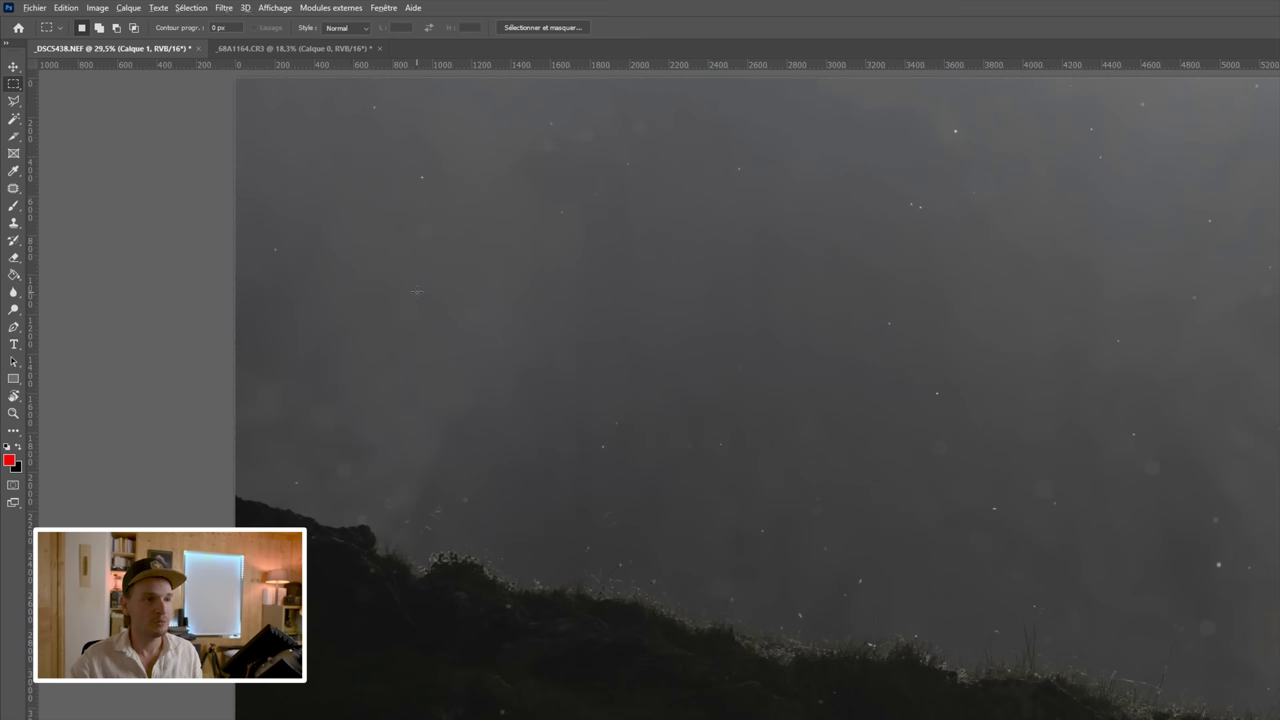
{"action": "scroll", "coordinate": [399, 237], "scroll_direction": "up", "scroll_amount": 3}
{"action": "left_click_drag", "start_coordinate": [505, 297], "coordinate": [597, 440]}
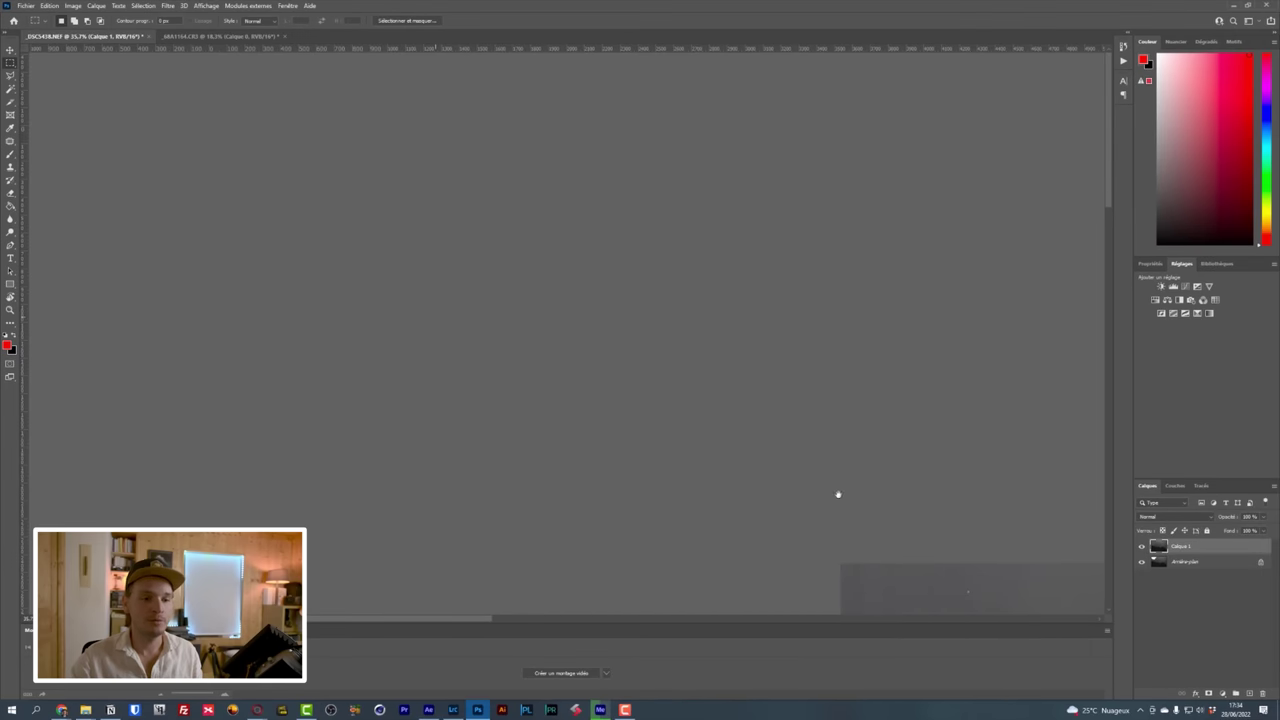
{"action": "left_click_drag", "start_coordinate": [914, 592], "coordinate": [536, 358]}
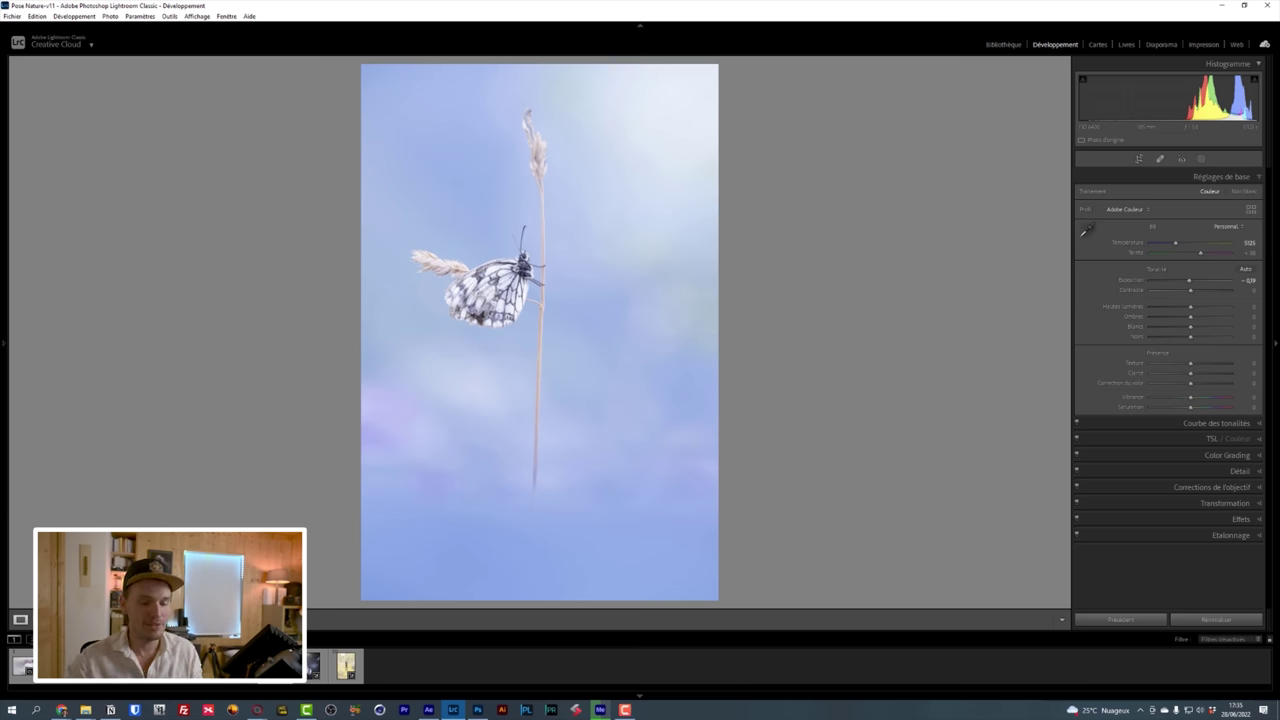
Toggle the blue butterfly photo between the single edited view and Before/After comparisons
{"action": "key", "text": "shift+y"}
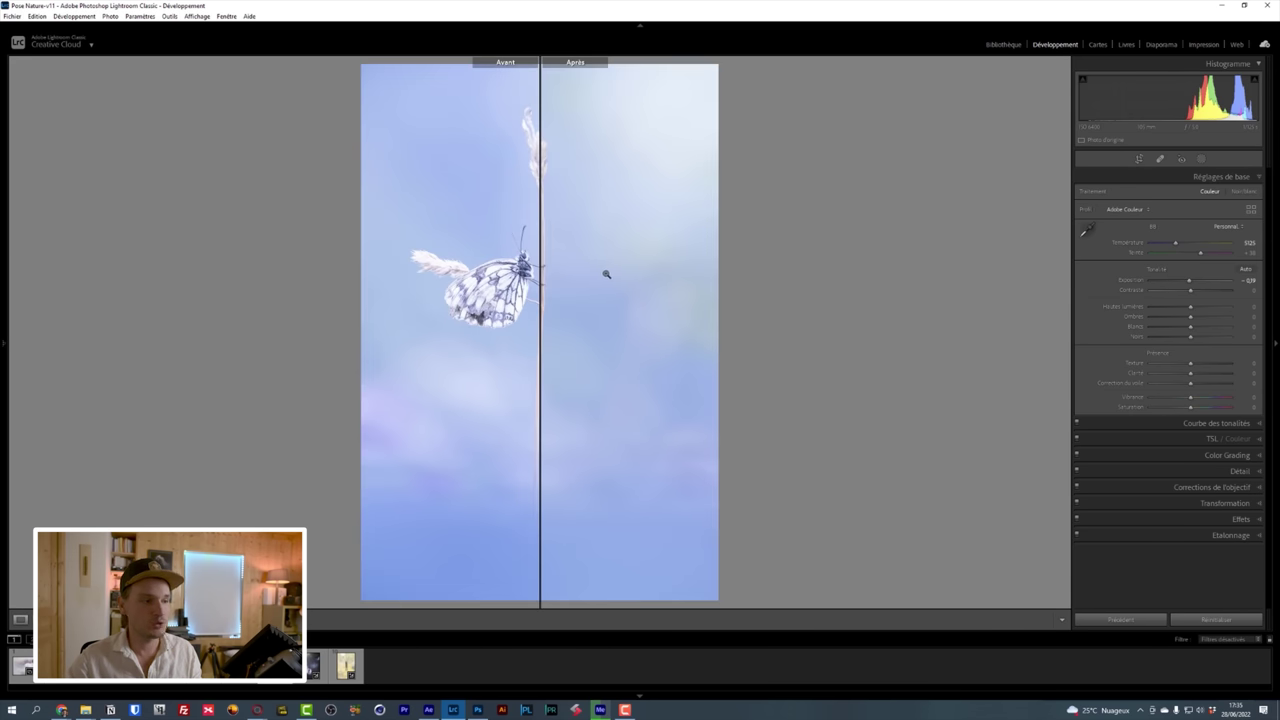
{"action": "left_click", "coordinate": [21, 619]}
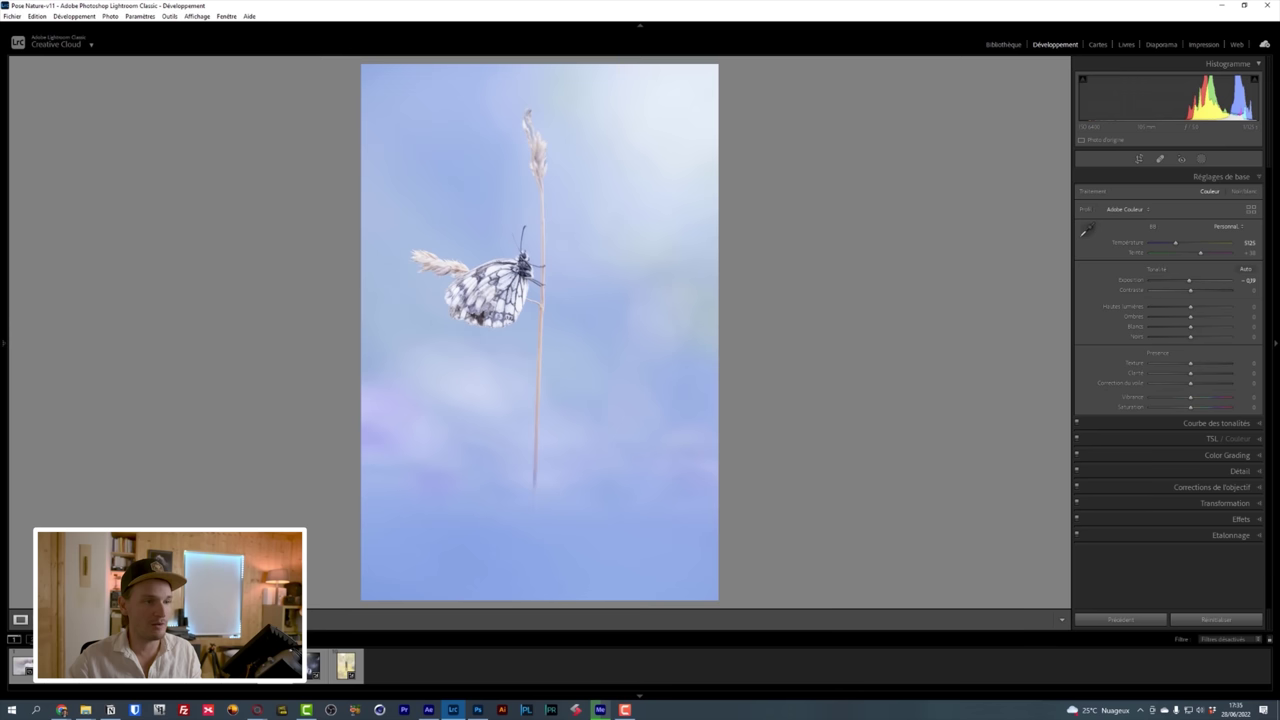
{"action": "key", "text": "shift+y"}
{"action": "key", "text": "shift+y"}
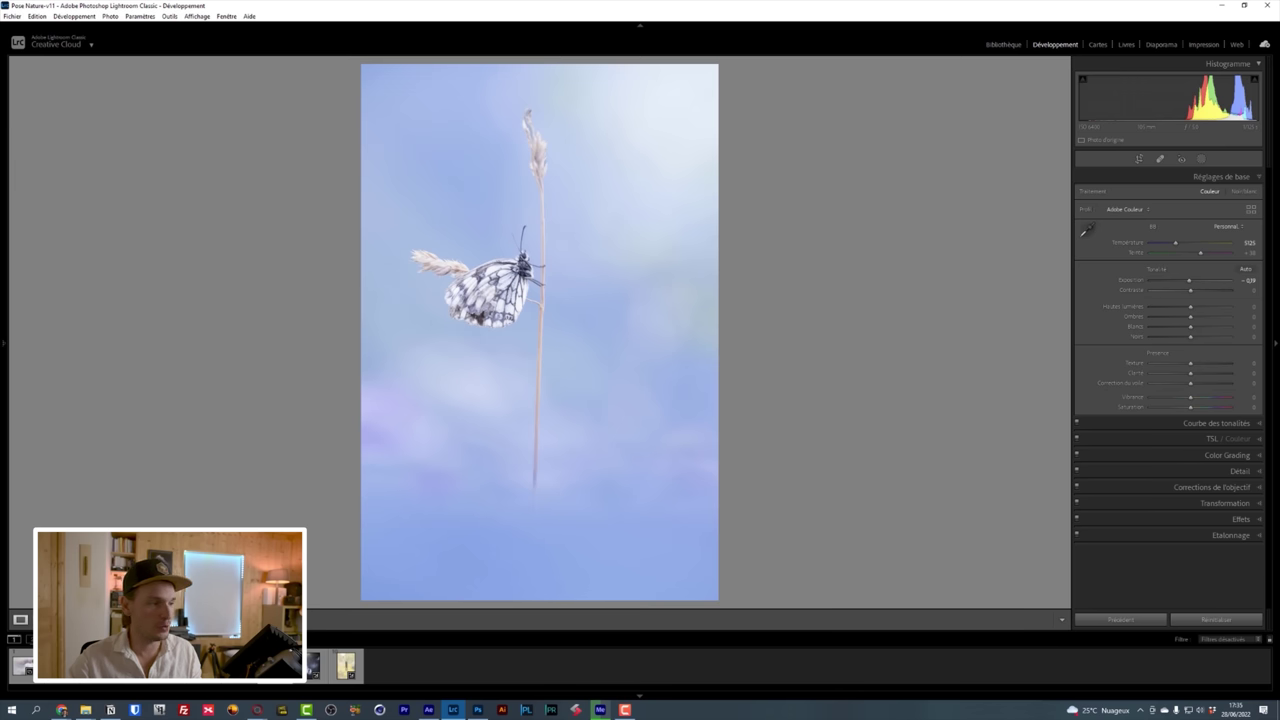
{"action": "key", "text": "y"}
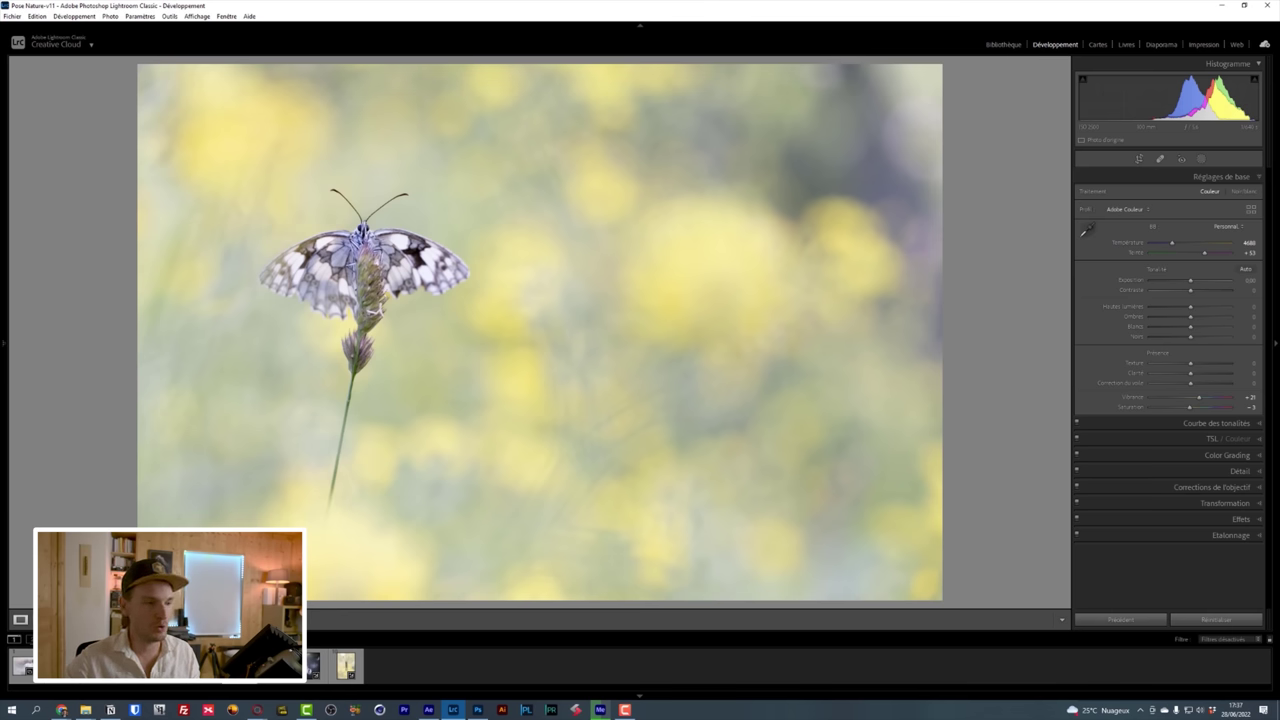
Show the yellow-background butterfly photo in the side-by-side Before/After view
{"action": "key", "text": "y"}
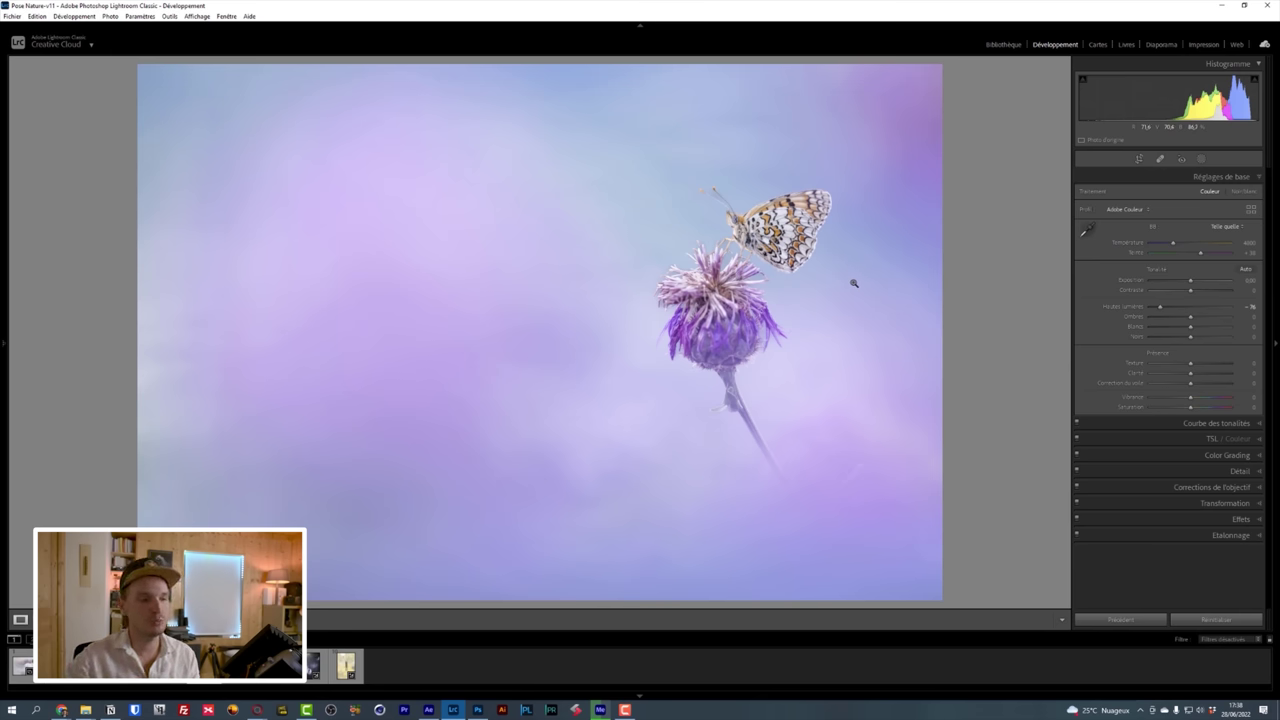
Bring up the Before/After comparison view in Develop
{"action": "left_click", "coordinate": [170, 665]}
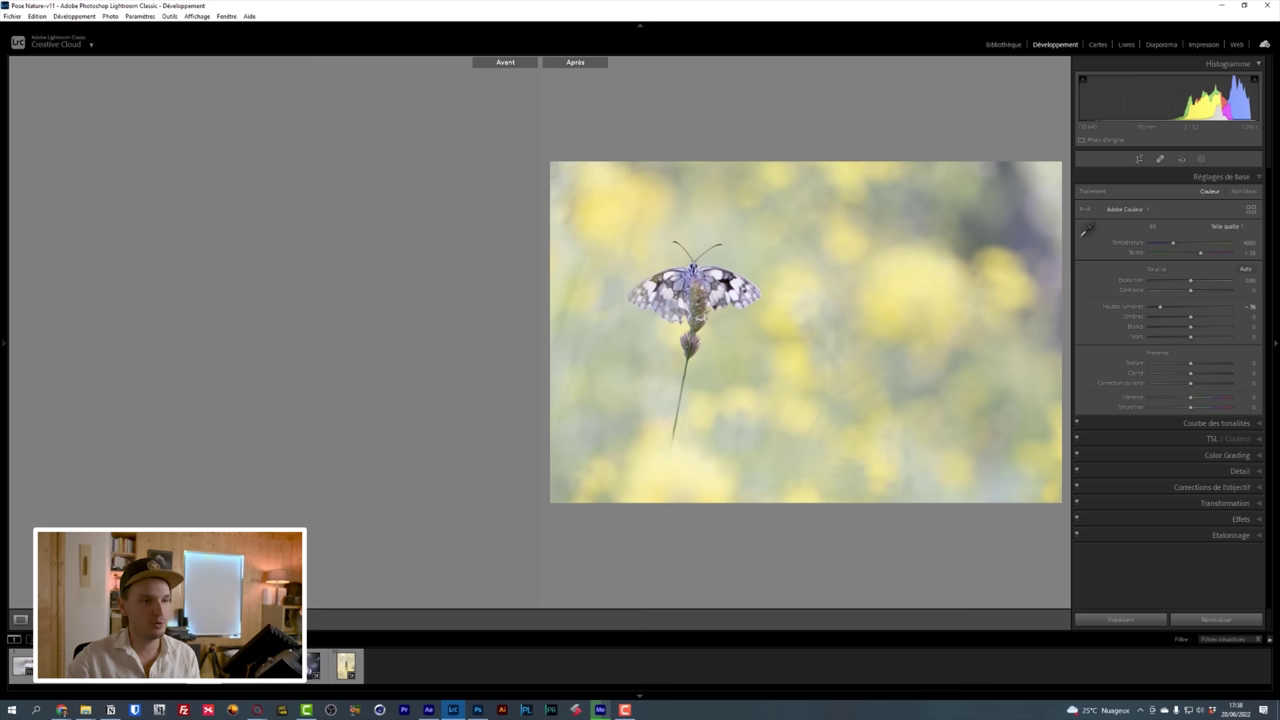
Display the butterfly-on-thistle photo side by side before and after
{"action": "key", "text": "Left"}
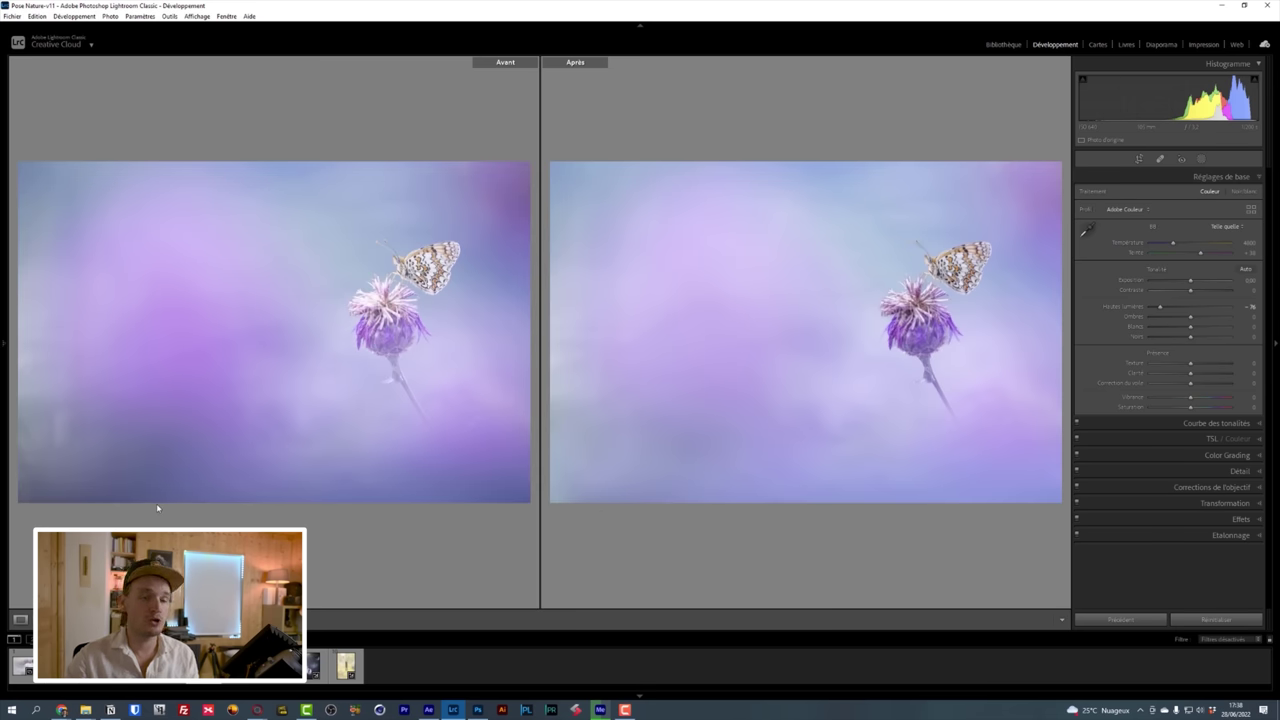